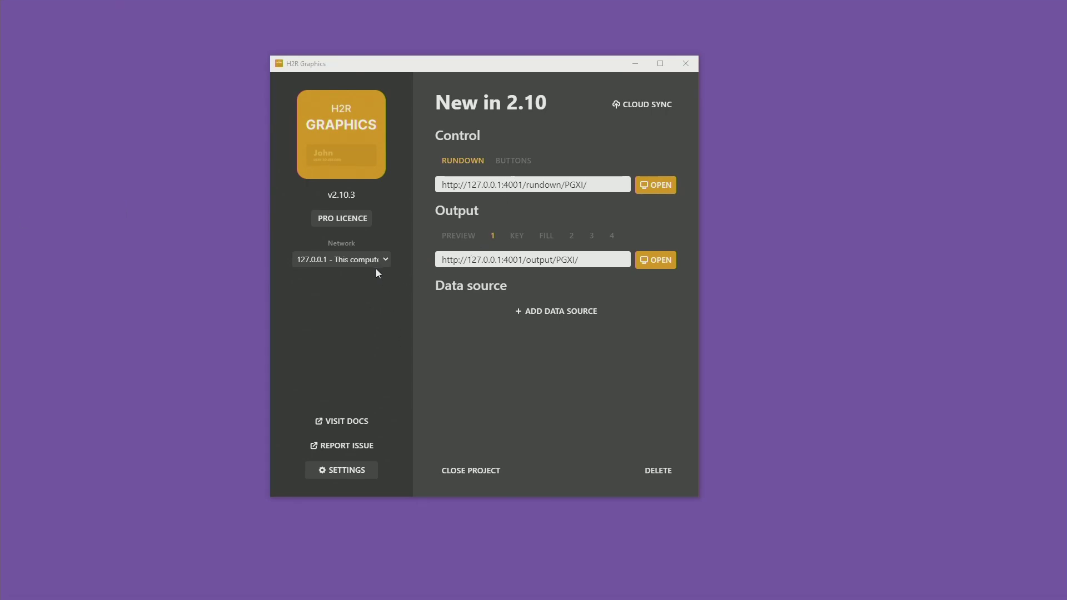
- Switch the project network to 192.168.0.15 so the rundown URL uses 192.168.0.15:4001
{"action": "left_click", "coordinate": [369, 260]}
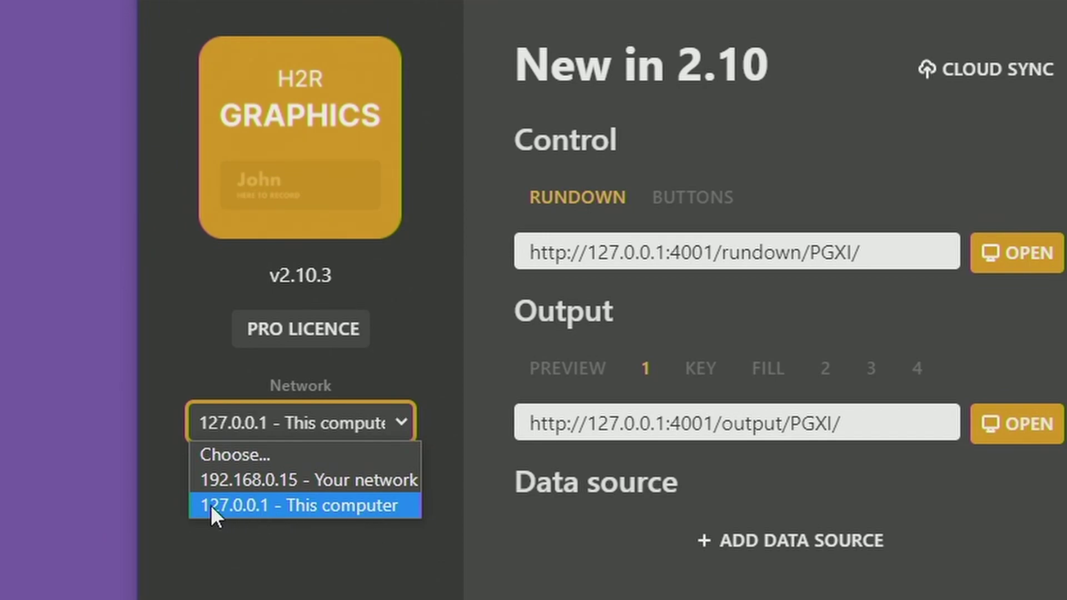
{"action": "left_click", "coordinate": [286, 480]}
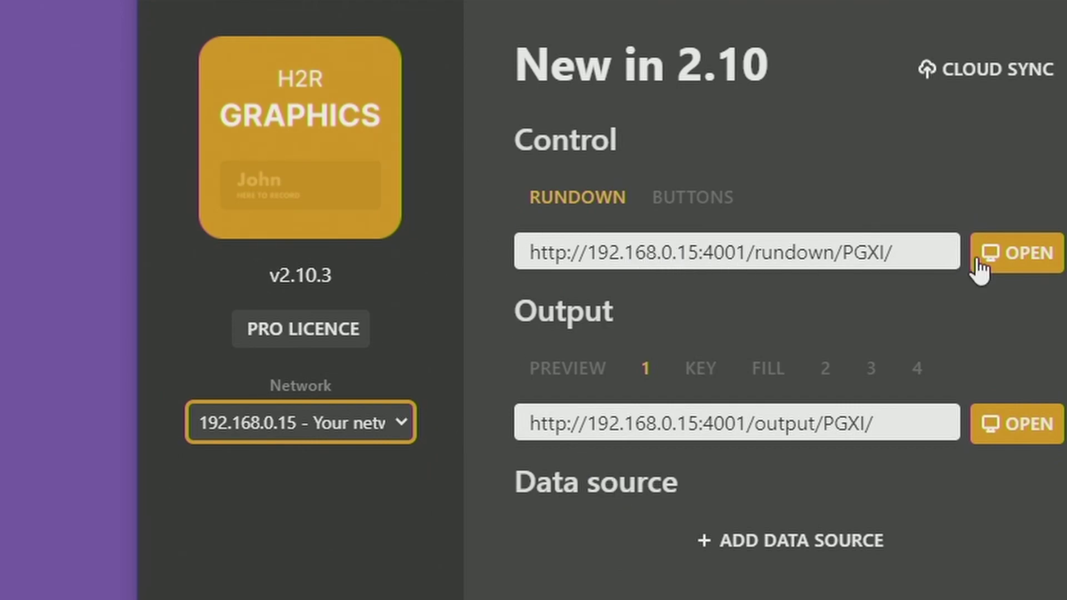
{"action": "left_click", "coordinate": [819, 250]}
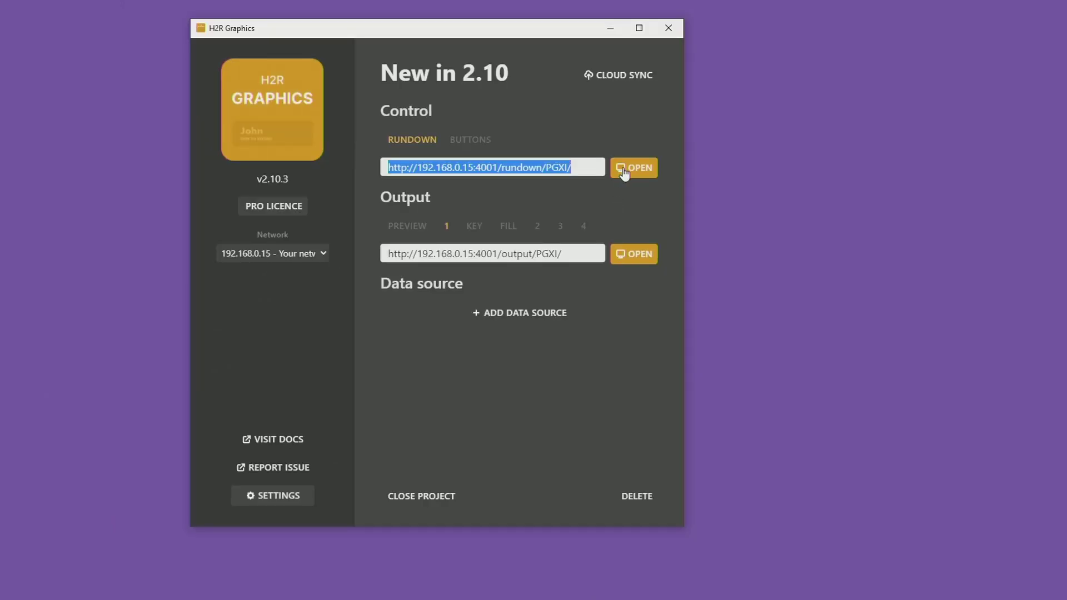
- Open the Rundown and Output 1 windows and arrange them on screen
{"action": "left_click", "coordinate": [1015, 261]}
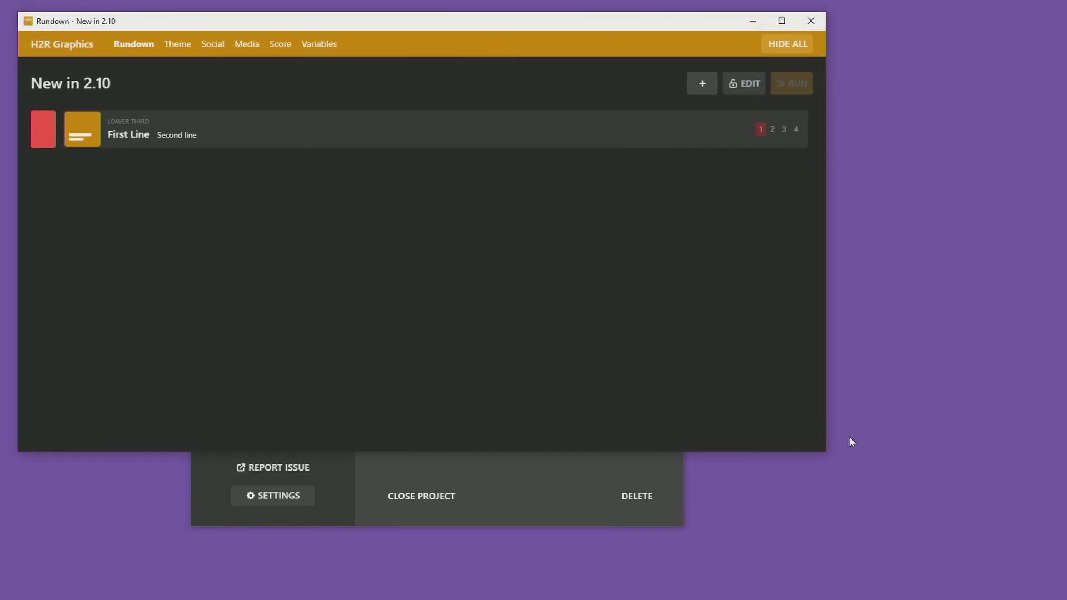
{"action": "left_click_drag", "start_coordinate": [824, 449], "coordinate": [487, 584]}
{"action": "left_click", "coordinate": [620, 355]}
{"action": "left_click", "coordinate": [633, 254]}
{"action": "left_click_drag", "start_coordinate": [620, 138], "coordinate": [597, 126]}
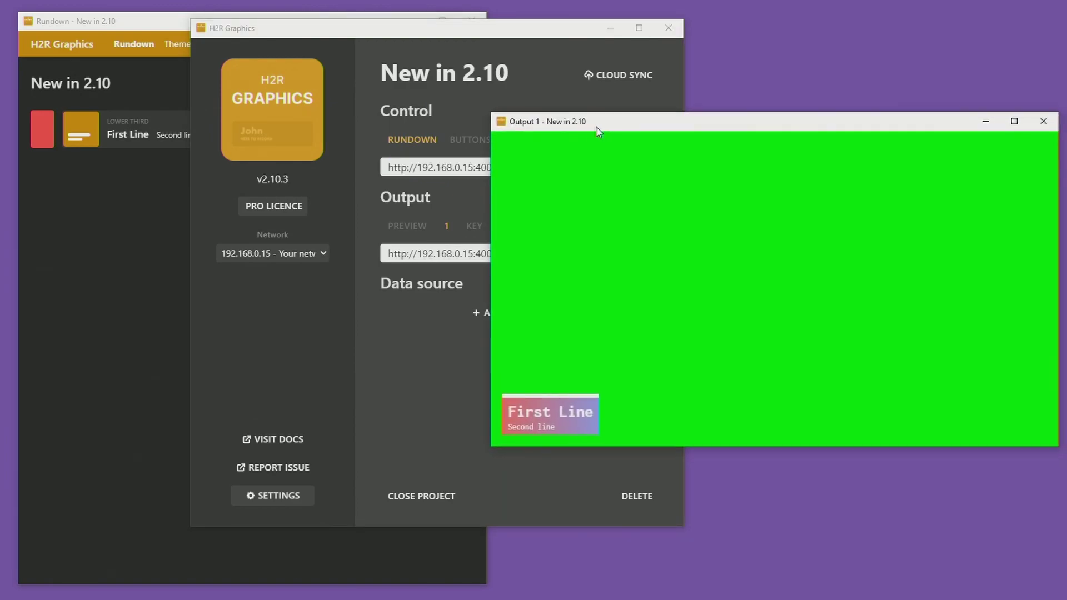
{"action": "left_click", "coordinate": [106, 358]}
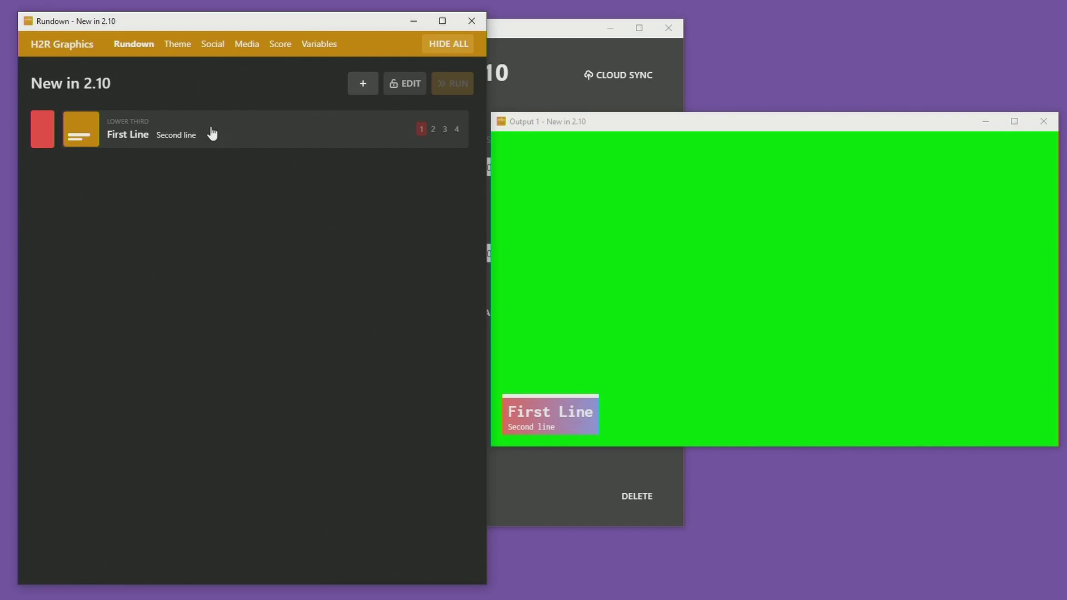
- Edit the theme, keep OG Rainbow selected, and expand its Background settings
{"action": "left_click", "coordinate": [181, 49]}
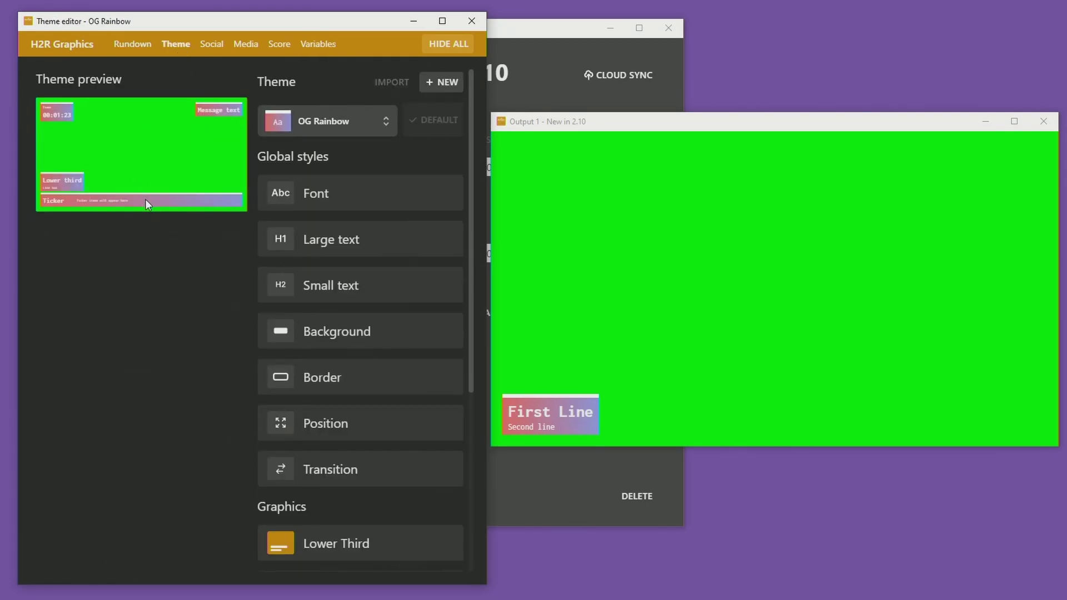
{"action": "left_click", "coordinate": [369, 123]}
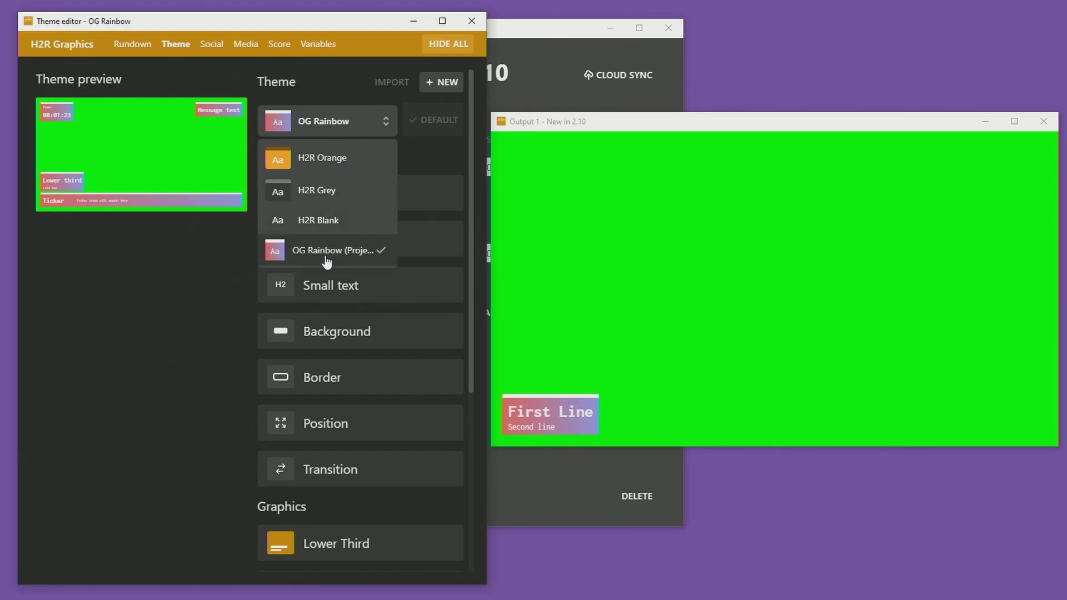
{"action": "left_click", "coordinate": [202, 281]}
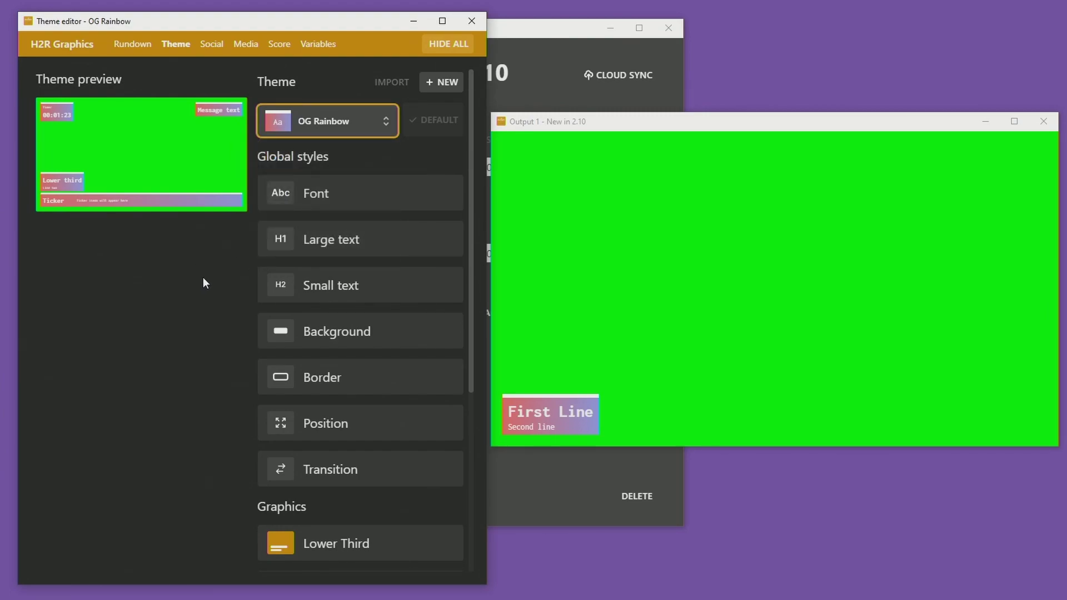
{"action": "left_click", "coordinate": [343, 330]}
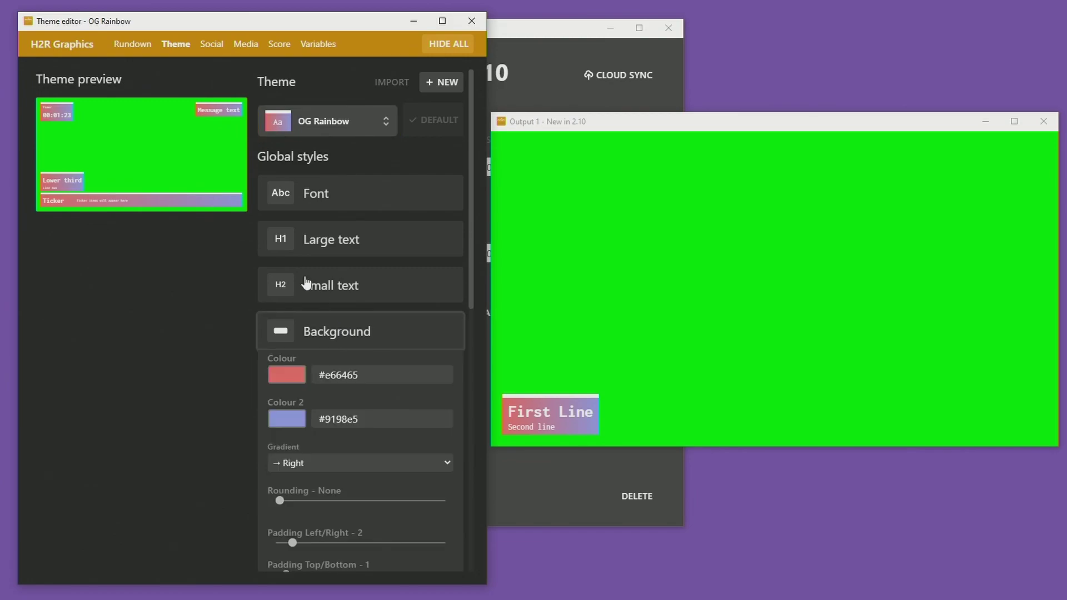
{"action": "scroll", "coordinate": [306, 272], "scroll_direction": "down", "scroll_amount": 3}
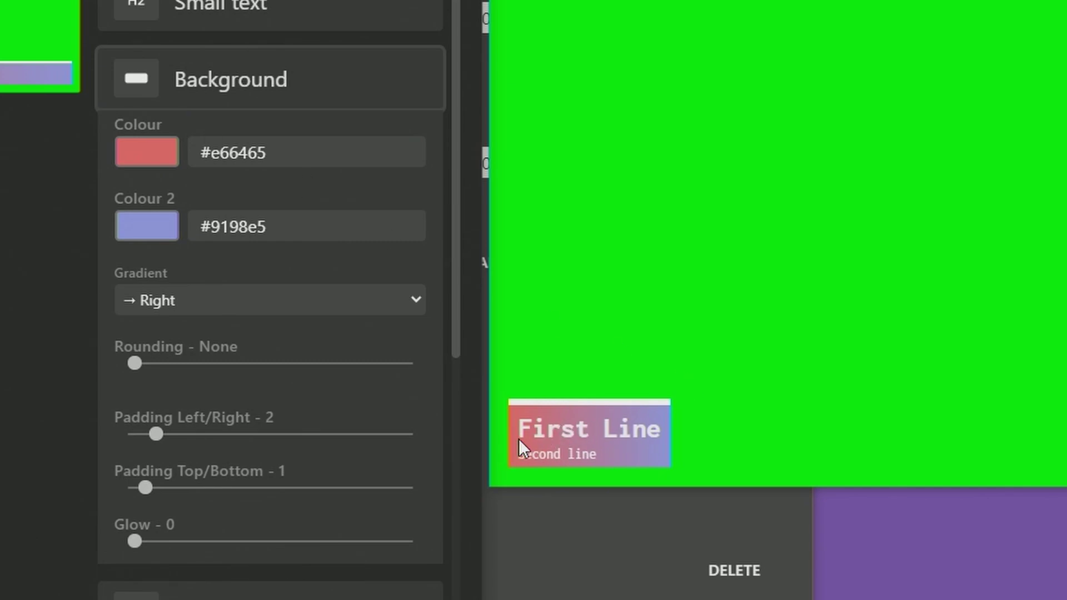
- Try the Up and no-gradient options, then restore the red-to-blue gradient running Right
{"action": "left_click", "coordinate": [225, 314]}
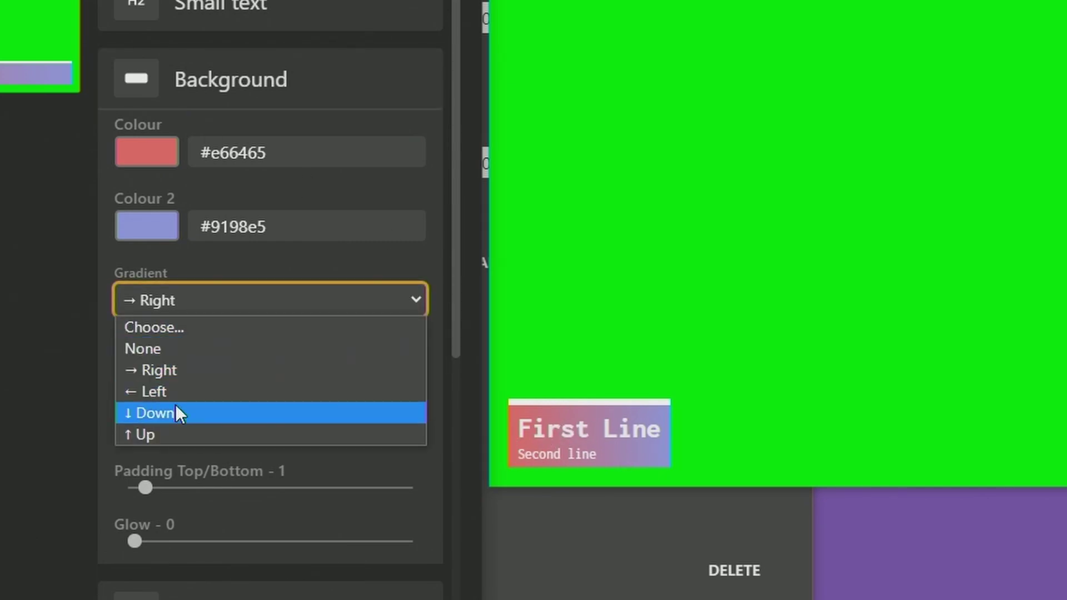
{"action": "left_click", "coordinate": [185, 436]}
{"action": "left_click", "coordinate": [188, 311]}
{"action": "left_click", "coordinate": [178, 350]}
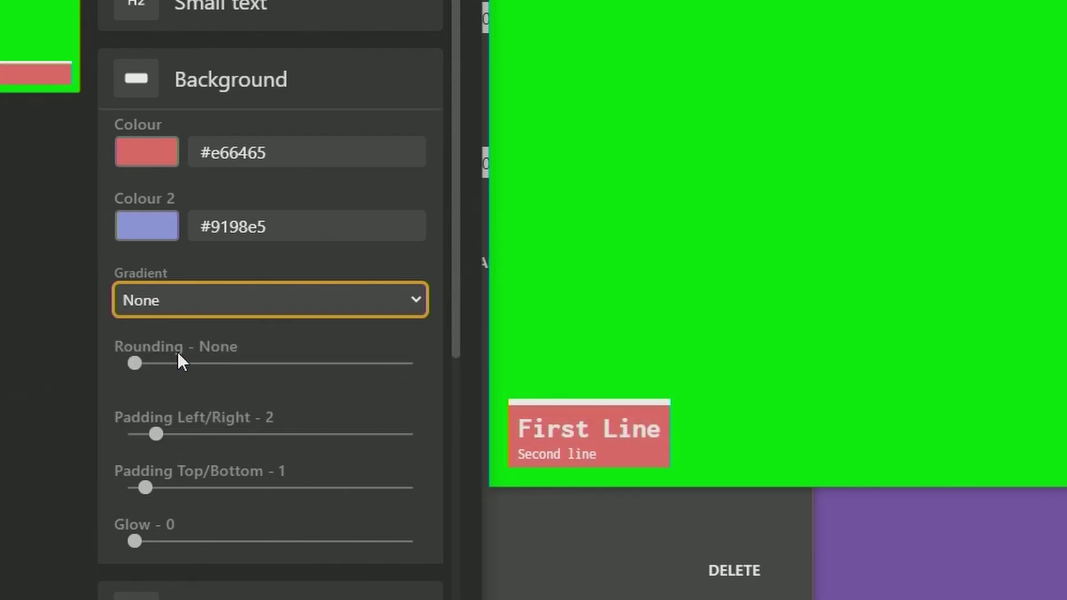
{"action": "left_click", "coordinate": [200, 305]}
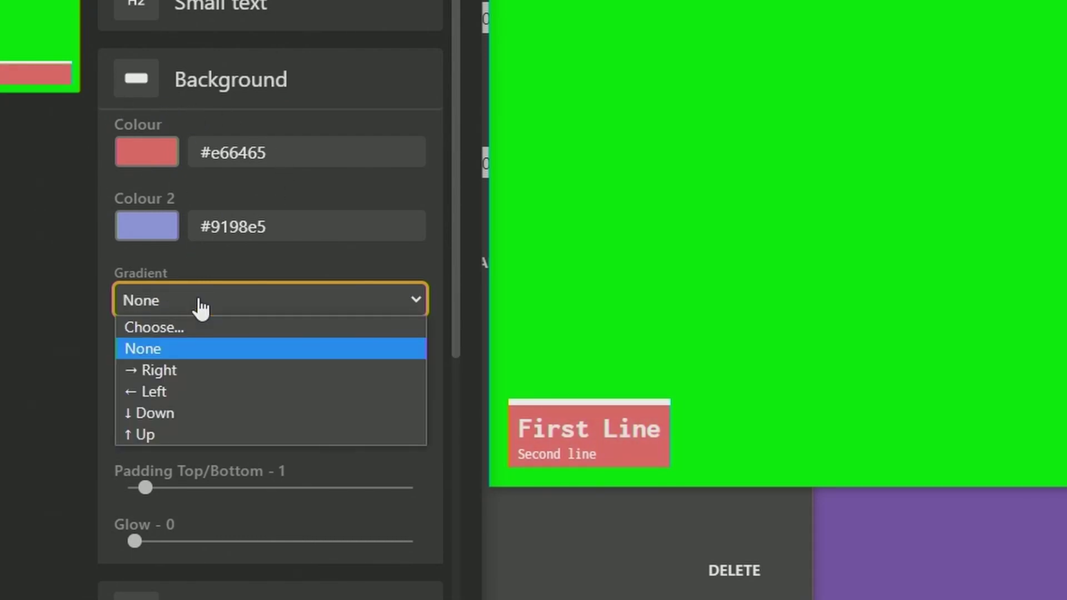
{"action": "left_click", "coordinate": [197, 369]}
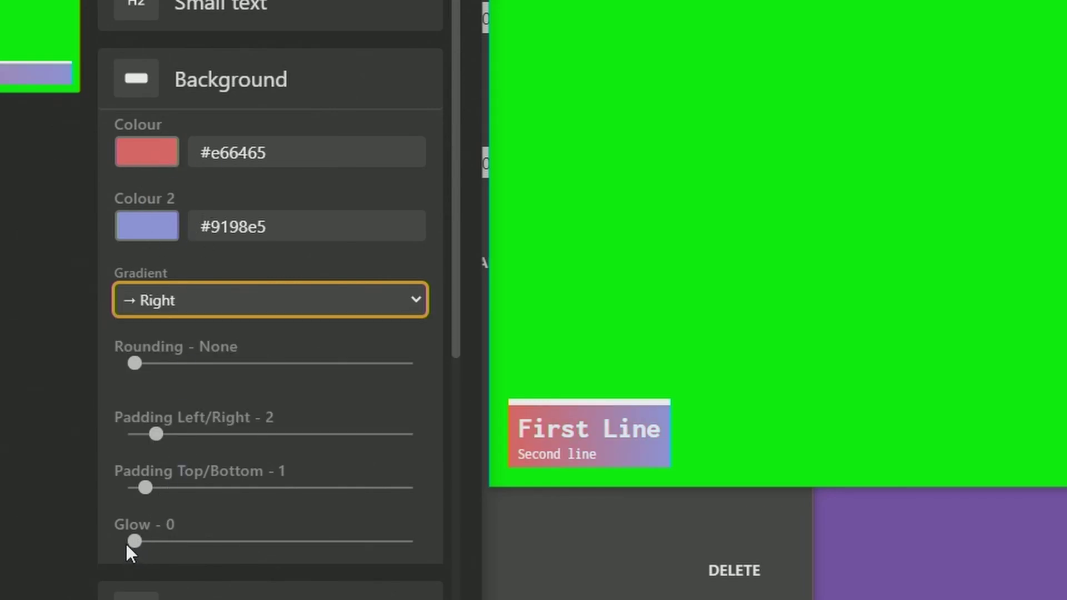
- Add a background glow around the lower third and settle it at 3
{"action": "left_click_drag", "start_coordinate": [134, 542], "coordinate": [279, 538]}
{"action": "left_click", "coordinate": [821, 308]}
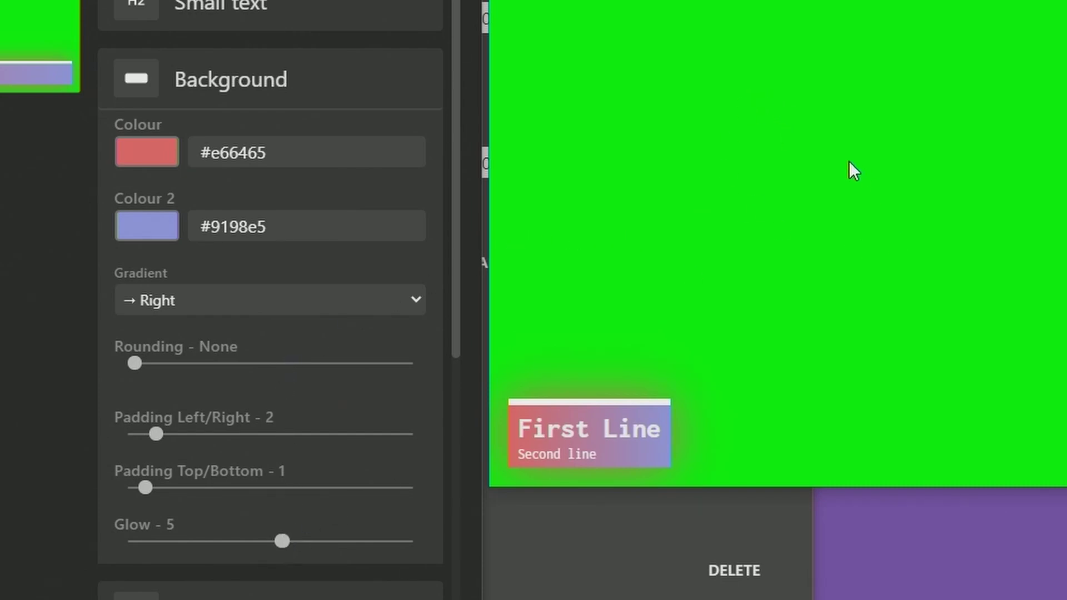
{"action": "left_click_drag", "start_coordinate": [284, 547], "coordinate": [239, 550]}
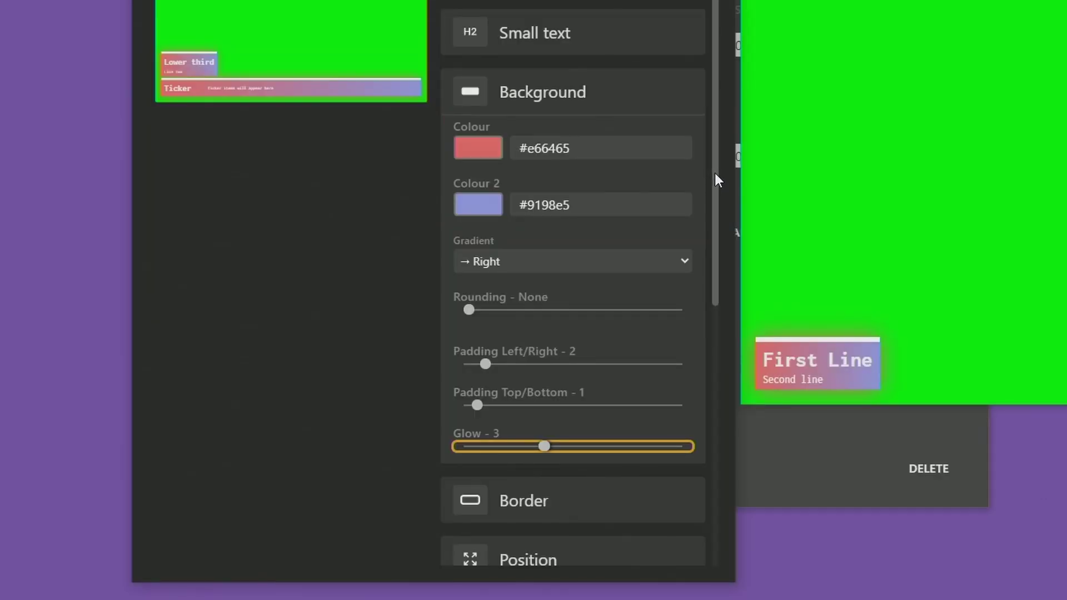
{"action": "left_click_drag", "start_coordinate": [455, 185], "coordinate": [442, 313]}
{"action": "left_click_drag", "start_coordinate": [705, 278], "coordinate": [708, 464]}
{"action": "left_click", "coordinate": [651, 362]}
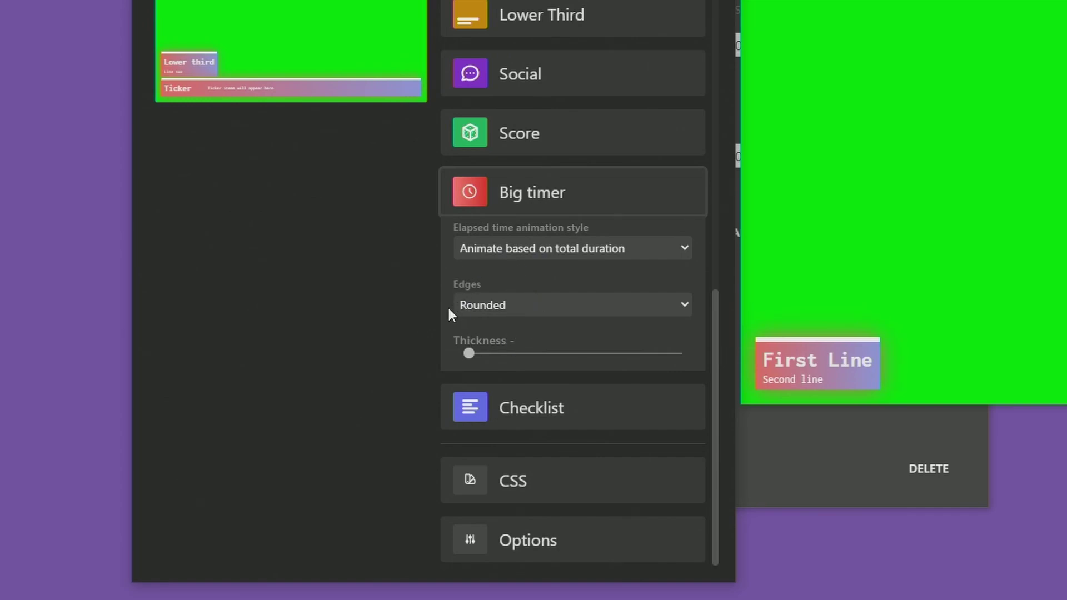
- Expand the theme's Options section showing its name and scroll back up the editor
{"action": "left_click", "coordinate": [572, 550]}
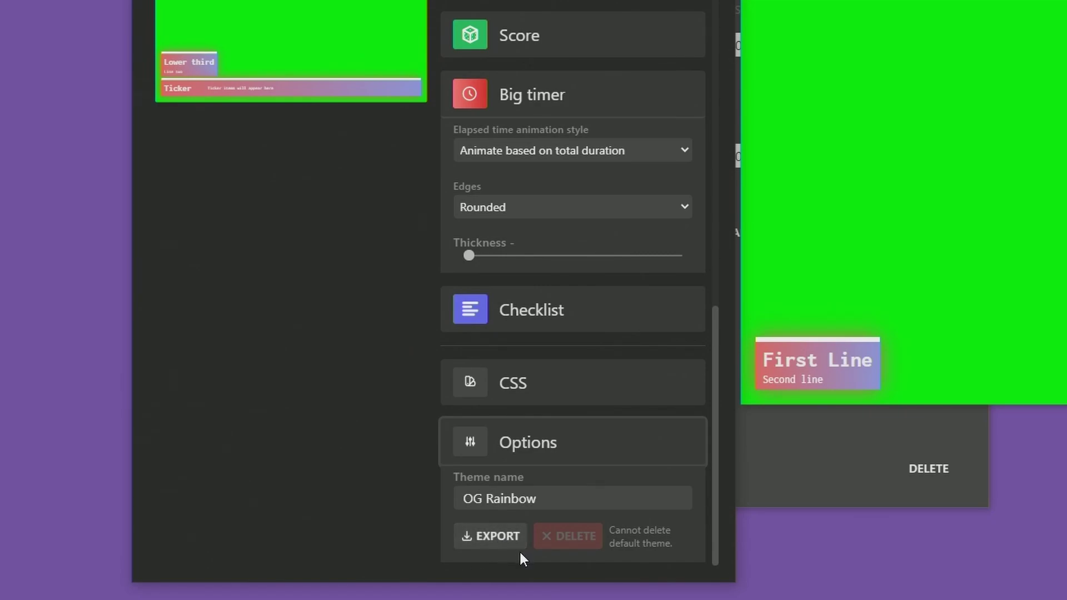
{"action": "scroll", "coordinate": [608, 389], "scroll_direction": "up", "scroll_amount": 10}
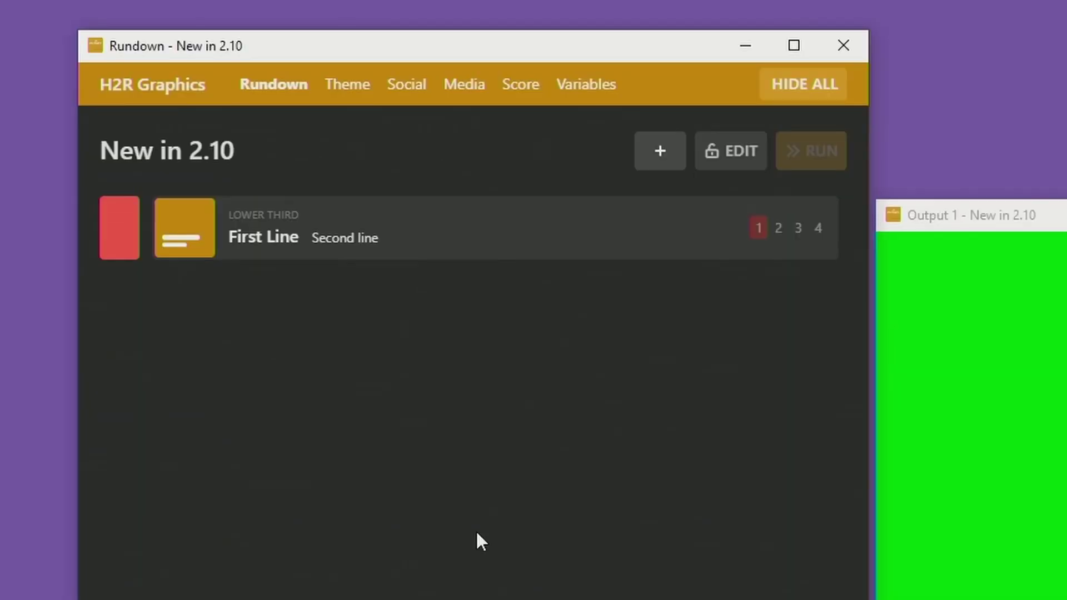
- Filter the Add Graphic list for video and add a Video item below First Line
{"action": "left_click", "coordinate": [670, 158]}
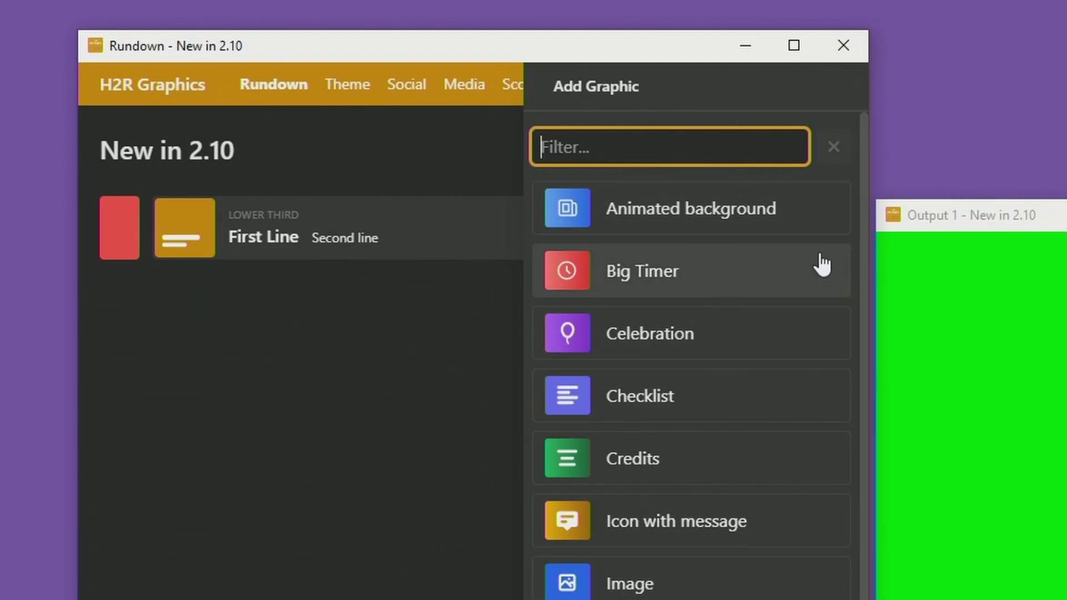
{"action": "type", "text": "lower"}
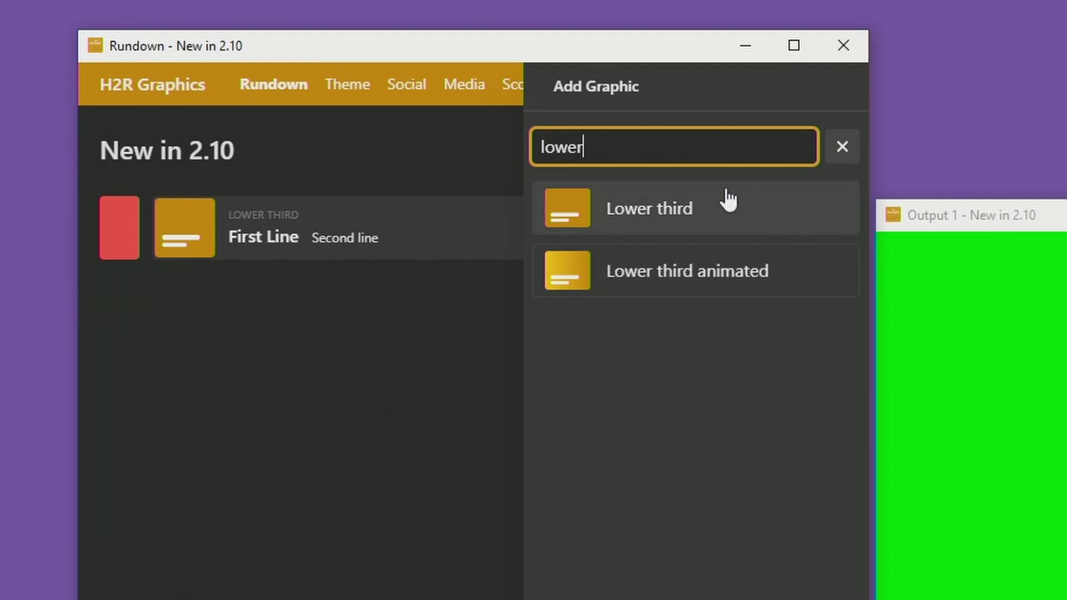
{"action": "left_click", "coordinate": [843, 147]}
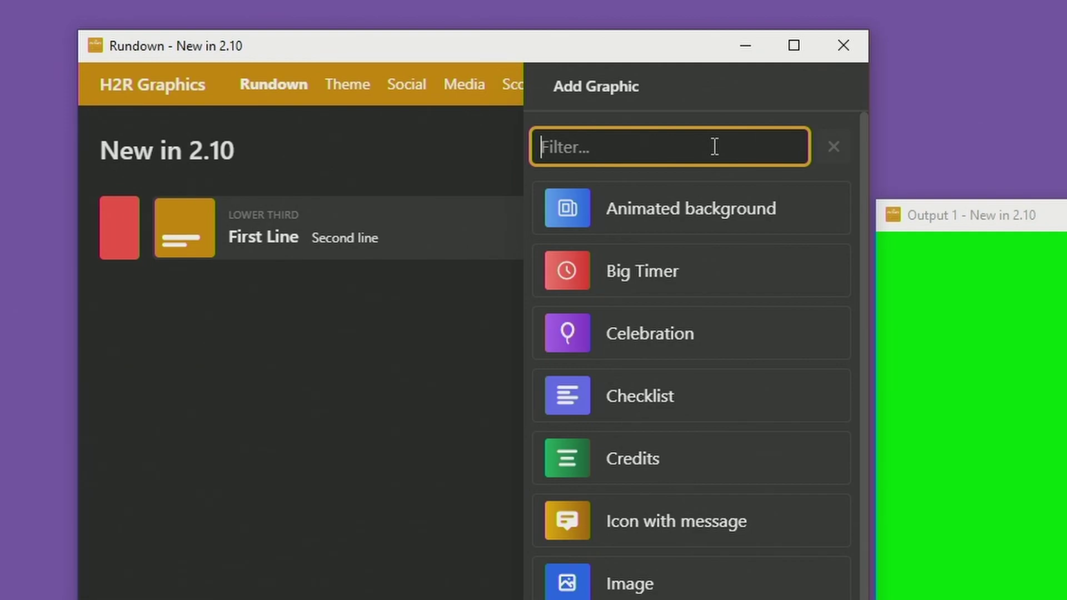
{"action": "type", "text": "videro"}
{"action": "key", "text": "BackSpace"}
{"action": "key", "text": "BackSpace"}
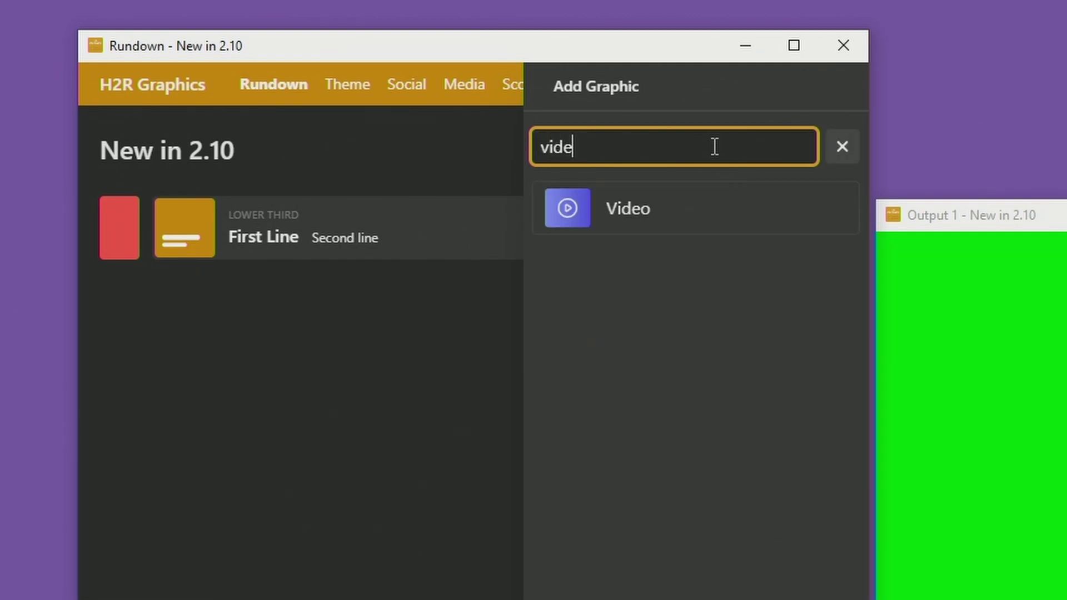
{"action": "left_click", "coordinate": [683, 205]}
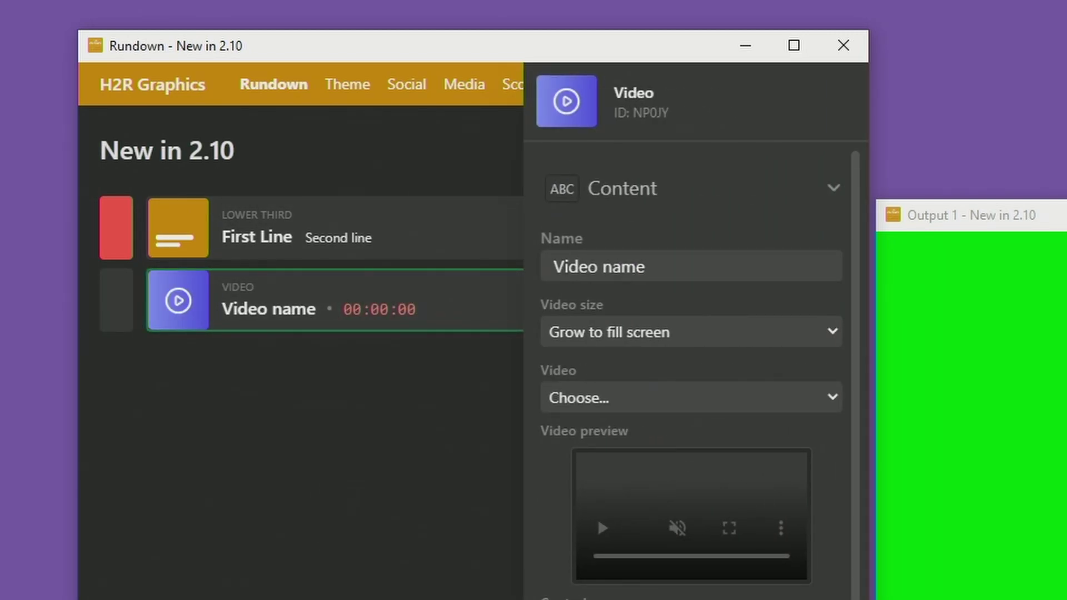
{"action": "key", "text": "Escape"}
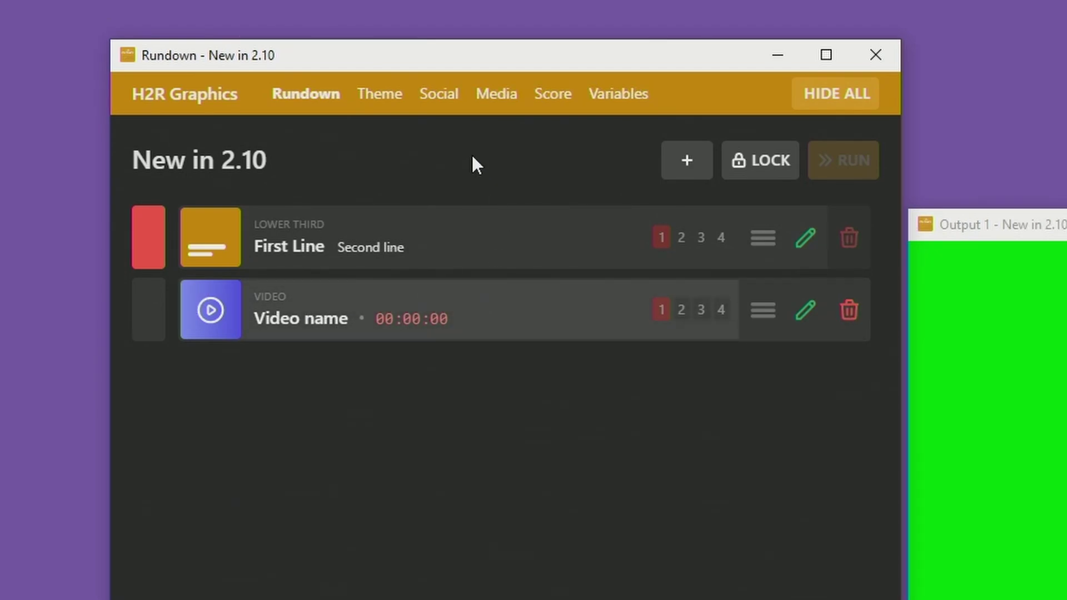
{"action": "left_click", "coordinate": [492, 100]}
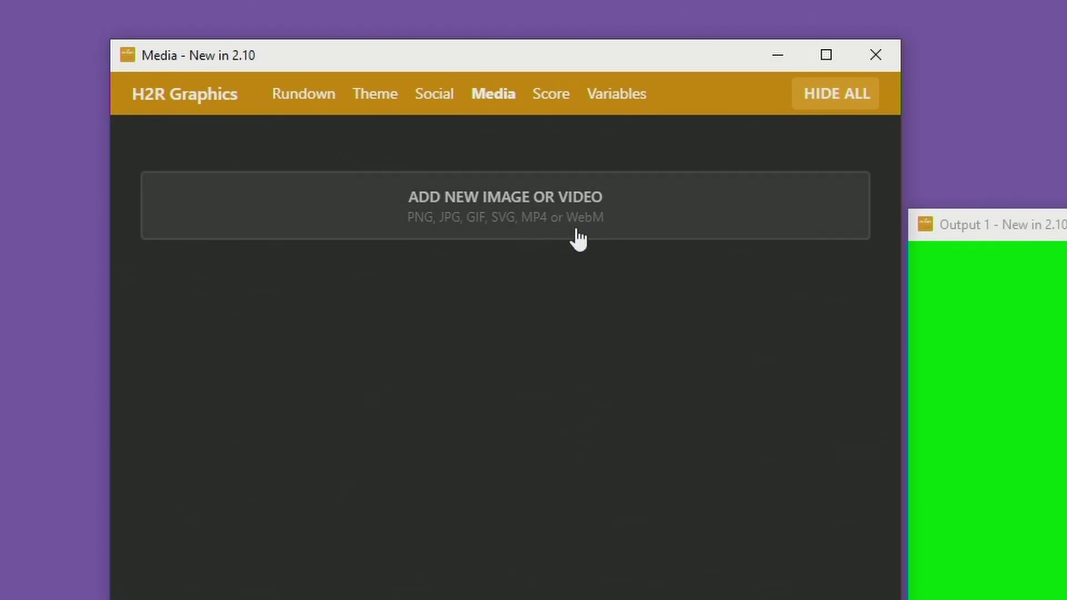
- Import FishteenBy9_v2.mp4 into the media library and preview its thumbnail
{"action": "left_click", "coordinate": [542, 215]}
{"action": "left_click", "coordinate": [275, 149]}
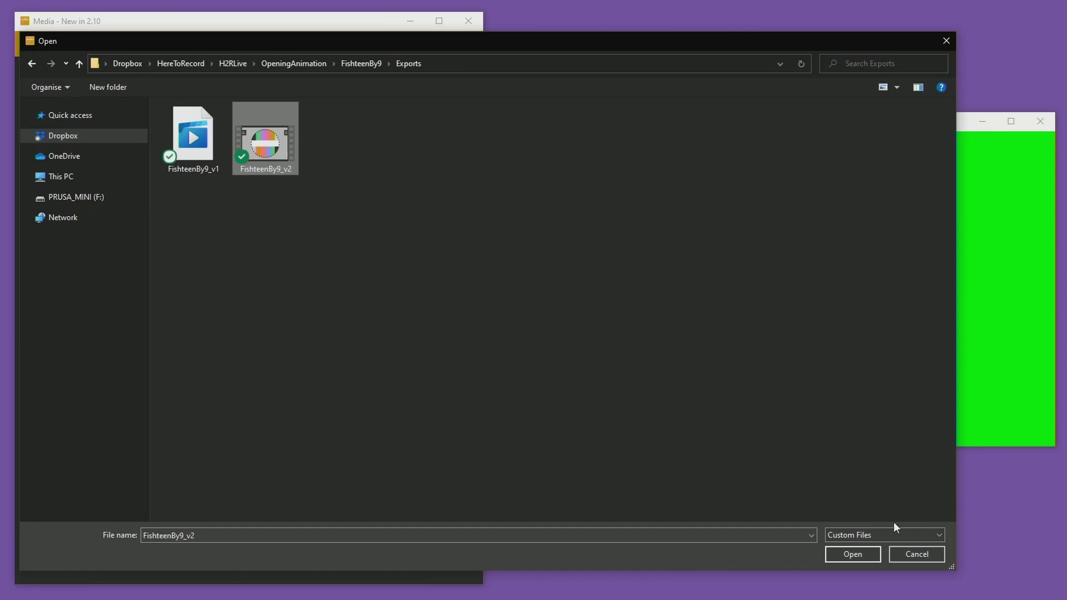
{"action": "left_click", "coordinate": [871, 551]}
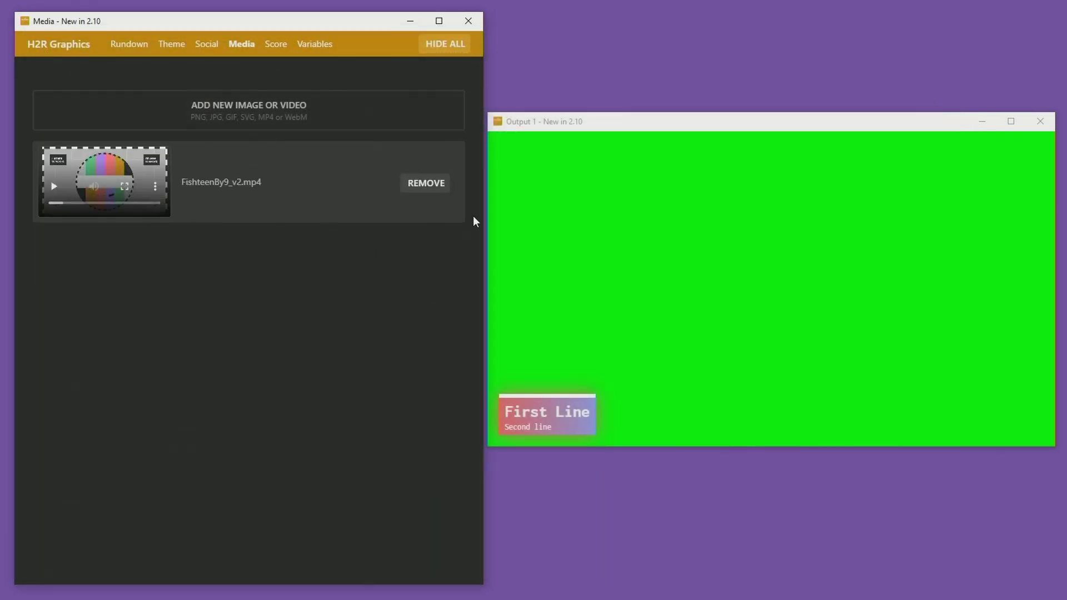
{"action": "left_click", "coordinate": [52, 188]}
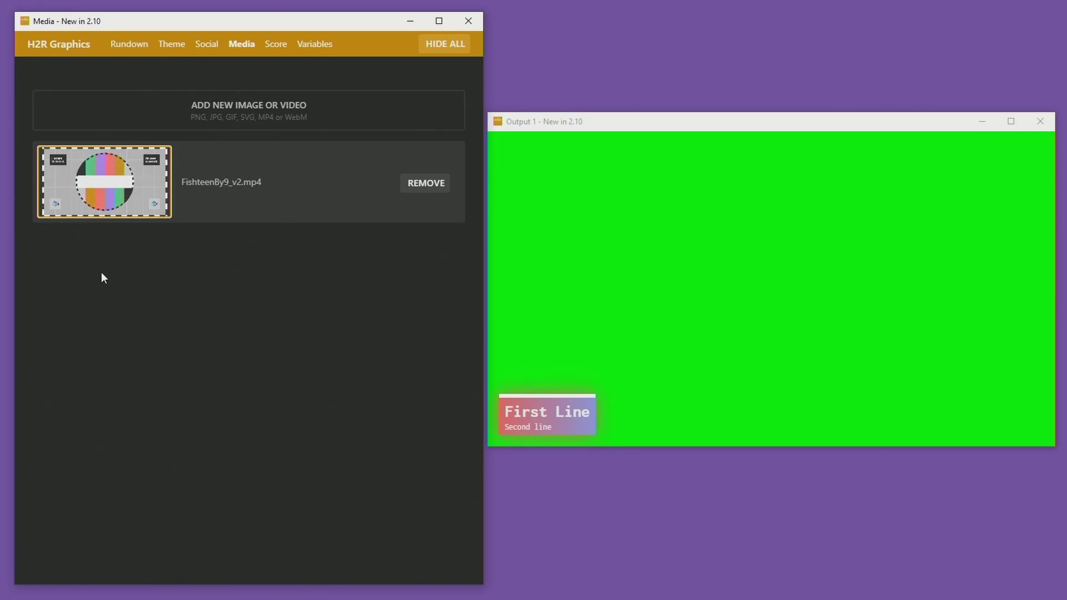
{"action": "left_click", "coordinate": [133, 48]}
- Assign FishteenBy9_v2.mp4 to the Video item, set it to loop and mute, then take it live
{"action": "right_click", "coordinate": [251, 182]}
{"action": "left_click", "coordinate": [278, 190]}
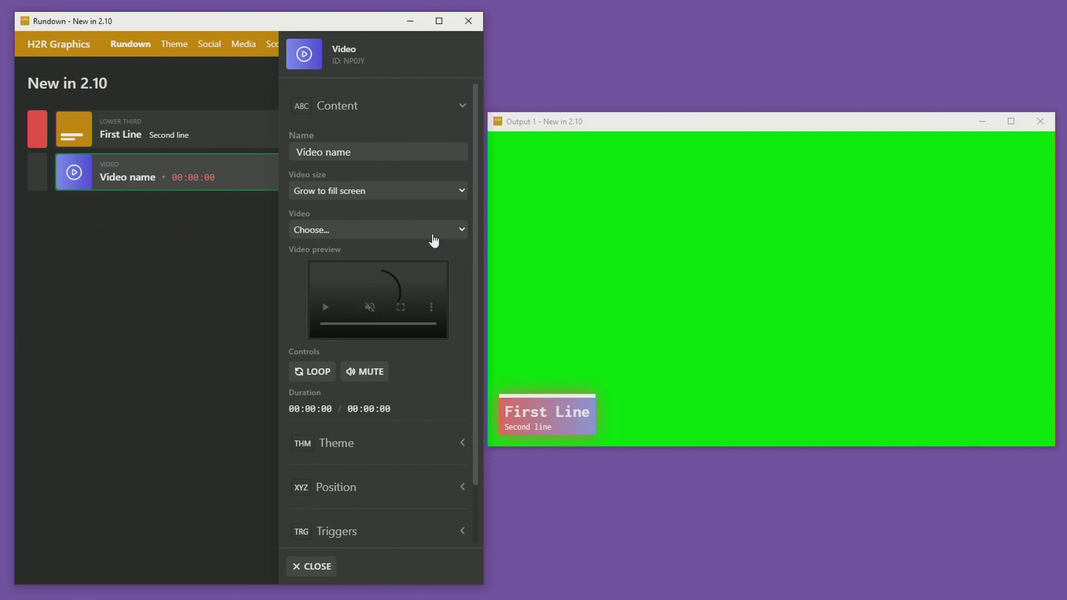
{"action": "left_click", "coordinate": [419, 231]}
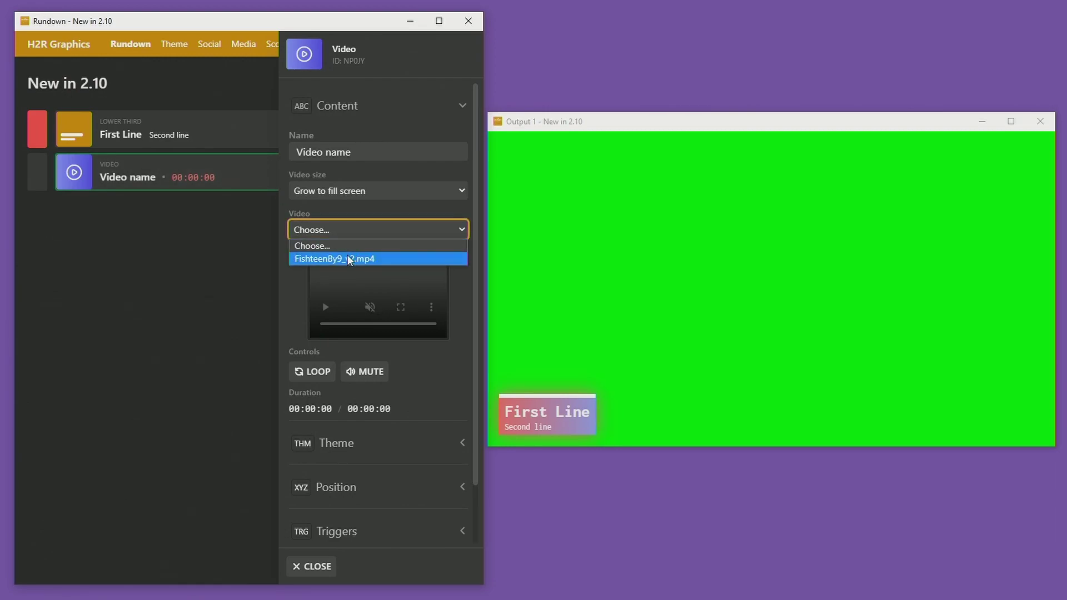
{"action": "left_click", "coordinate": [349, 259]}
{"action": "left_click", "coordinate": [326, 307]}
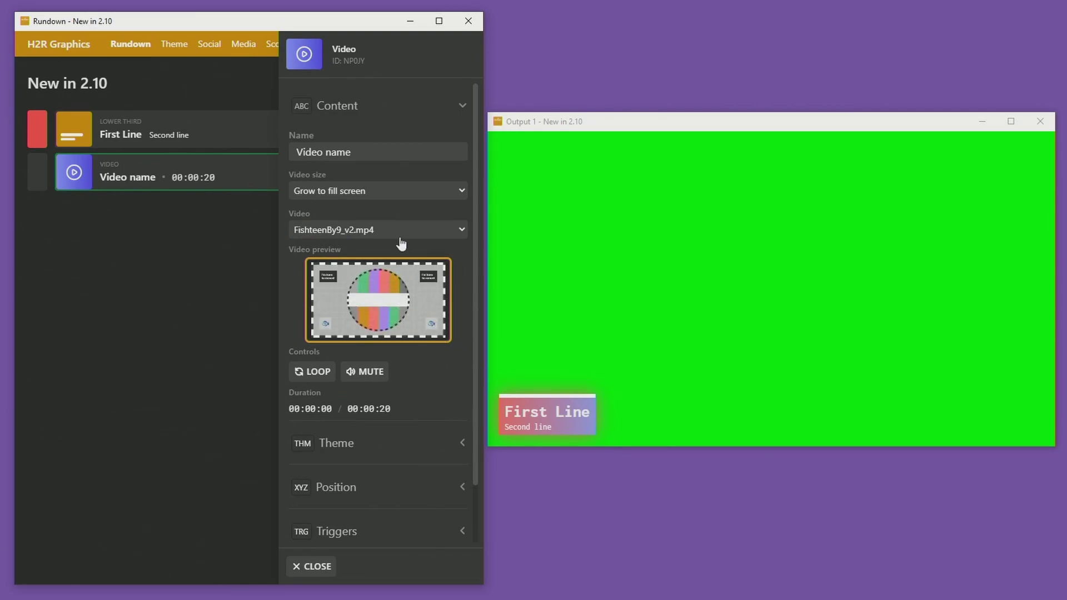
{"action": "mouse_move", "coordinate": [422, 315]}
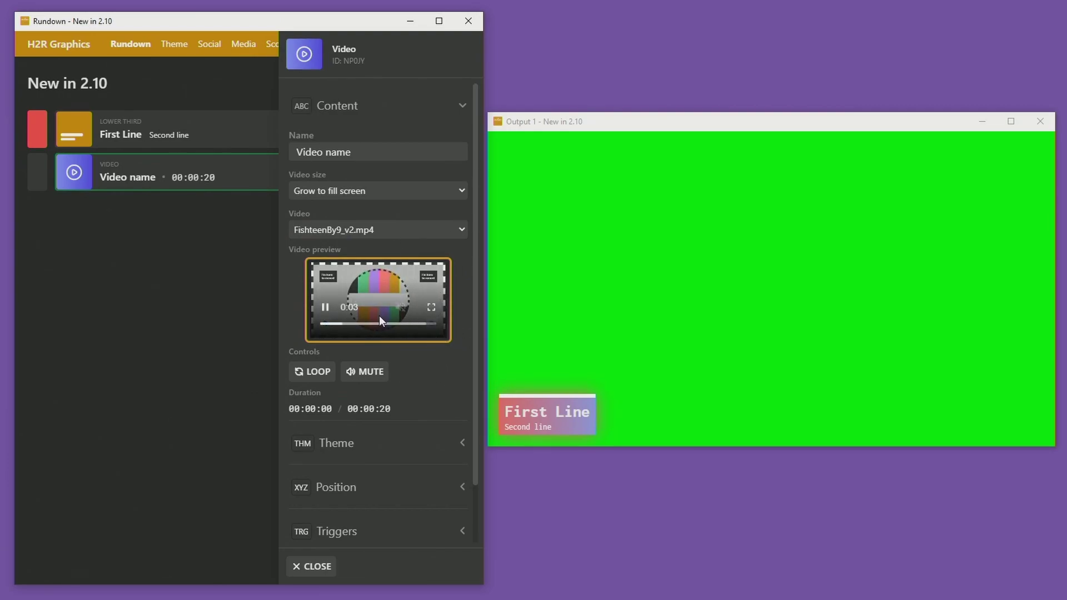
{"action": "left_click", "coordinate": [312, 372]}
{"action": "left_click", "coordinate": [372, 376]}
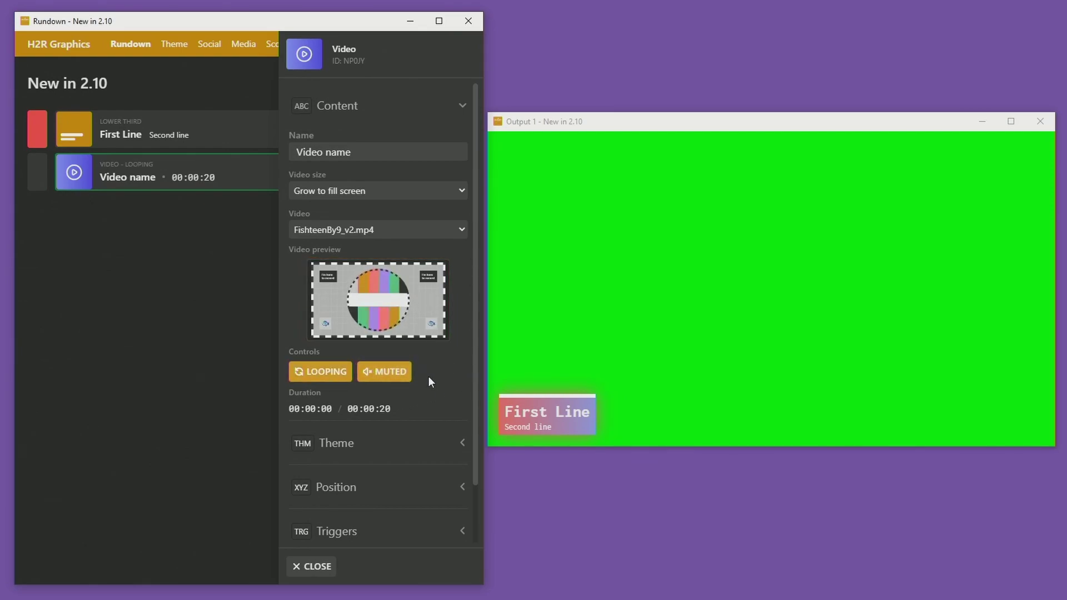
{"action": "left_click", "coordinate": [156, 177]}
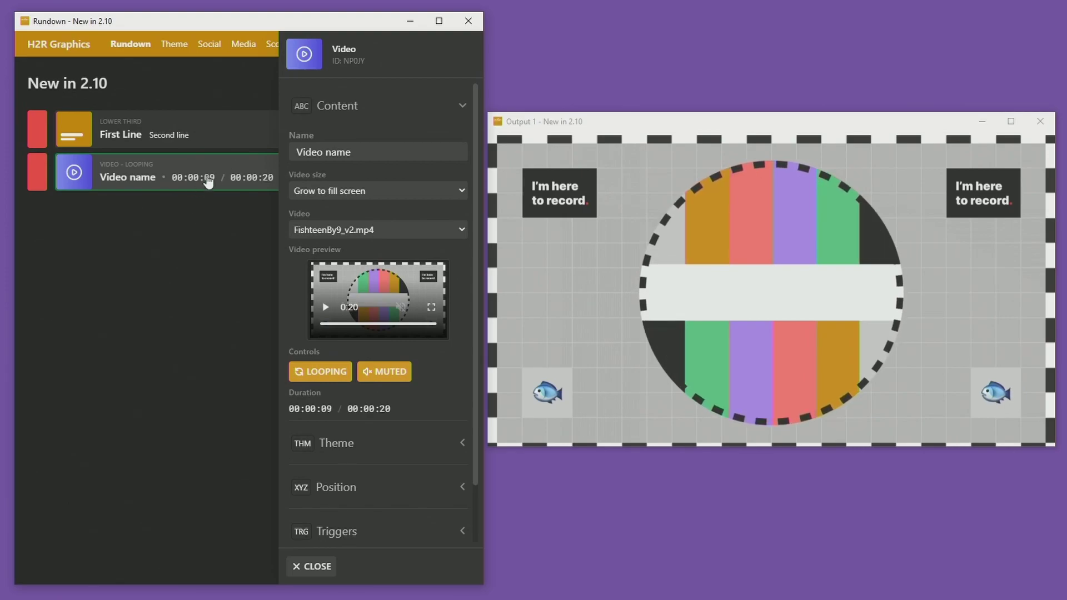
- Close the Video item's settings, then reopen them and turn looping off
{"action": "left_click", "coordinate": [331, 568]}
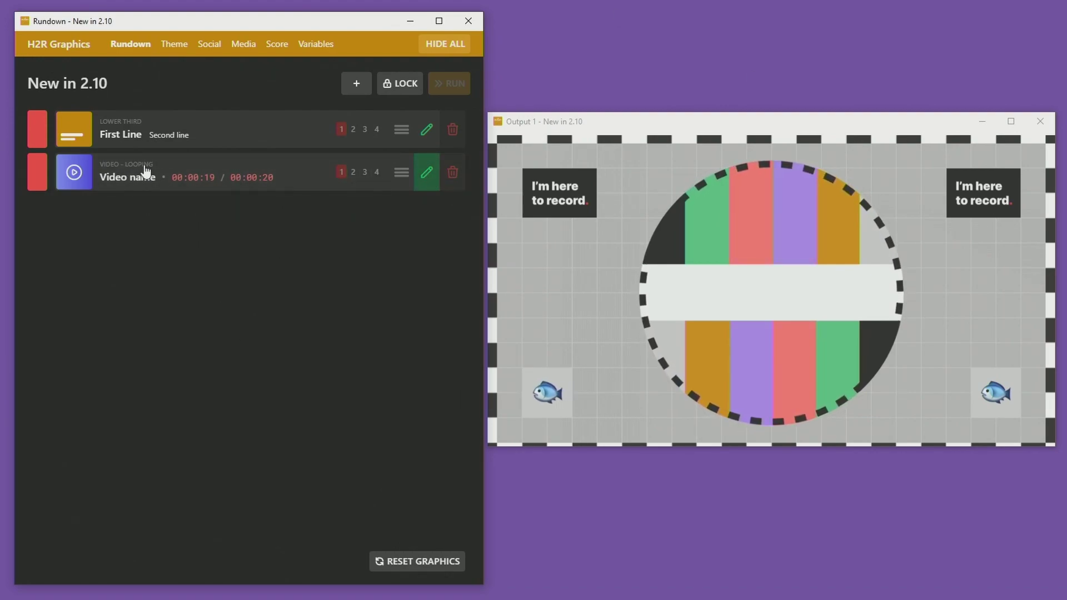
{"action": "left_click", "coordinate": [426, 174]}
{"action": "left_click", "coordinate": [426, 174]}
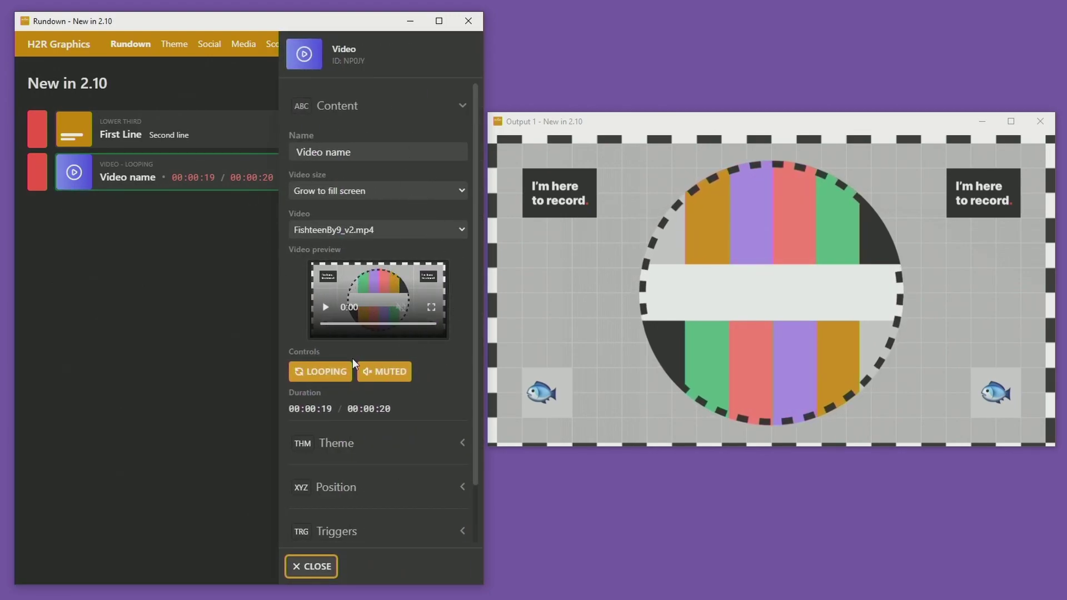
{"action": "left_click", "coordinate": [334, 373]}
{"action": "left_click", "coordinate": [423, 369]}
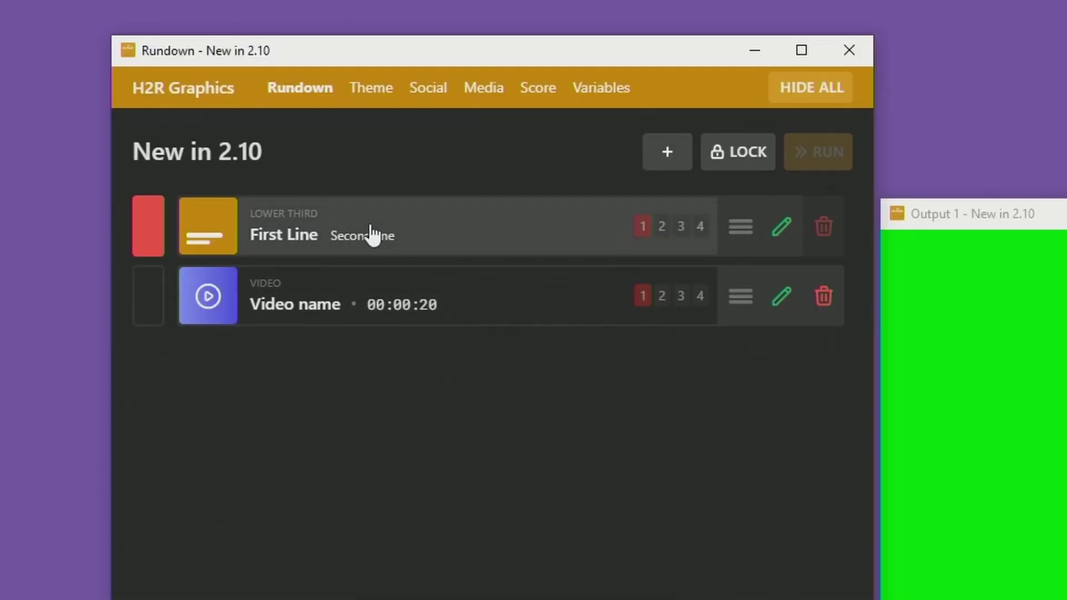
- Duplicate the First Line lower third and set the copy's lines to '1' and '2'
{"action": "right_click", "coordinate": [371, 232]}
{"action": "left_click", "coordinate": [452, 302]}
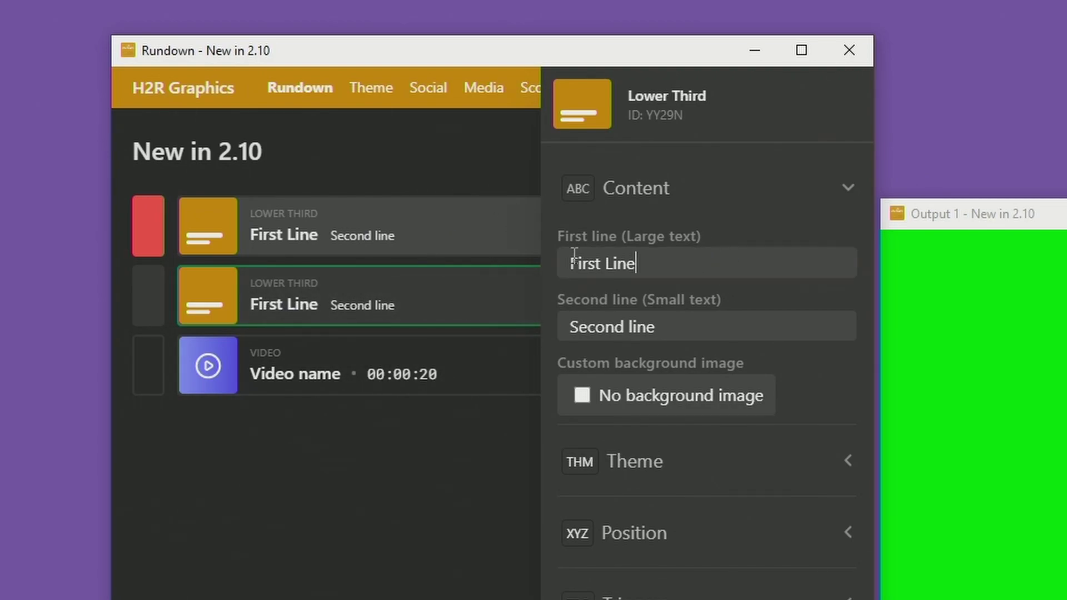
{"action": "left_click", "coordinate": [615, 262]}
{"action": "type", "text": "1"}
{"action": "left_click", "coordinate": [677, 332]}
{"action": "type", "text": "2"}
{"action": "left_click", "coordinate": [417, 533]}
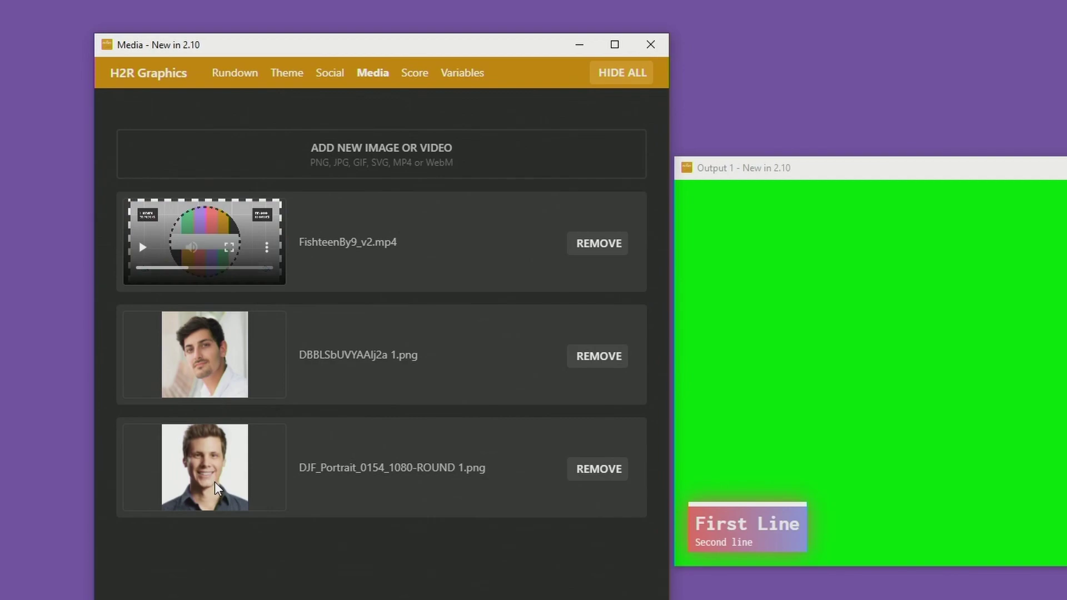
- Return to the New in 2.10 rundown listing both lower thirds and the Video item
{"action": "left_click", "coordinate": [242, 75]}
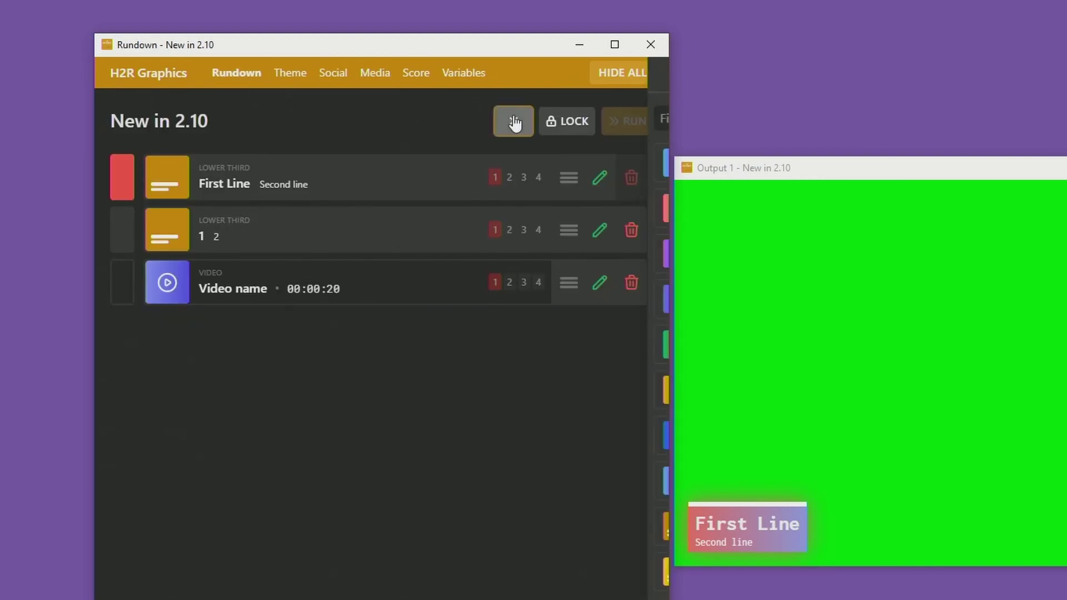
- Add a Score graphic to the rundown with the team symbol set to Image
{"action": "left_click", "coordinate": [512, 121]}
{"action": "type", "text": "s"}
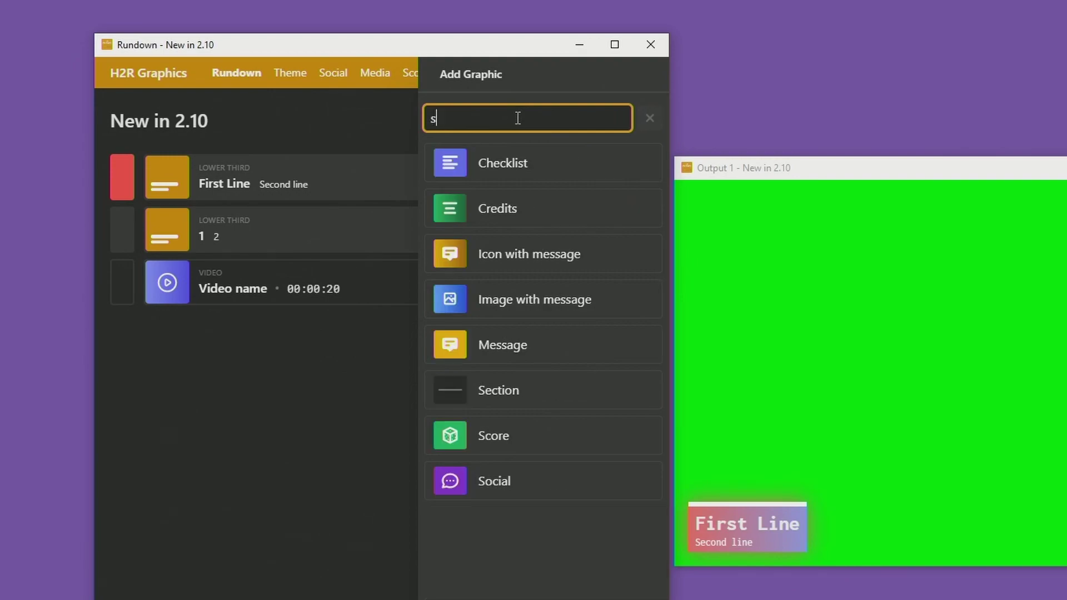
{"action": "type", "text": "core"}
{"action": "left_click", "coordinate": [514, 166]}
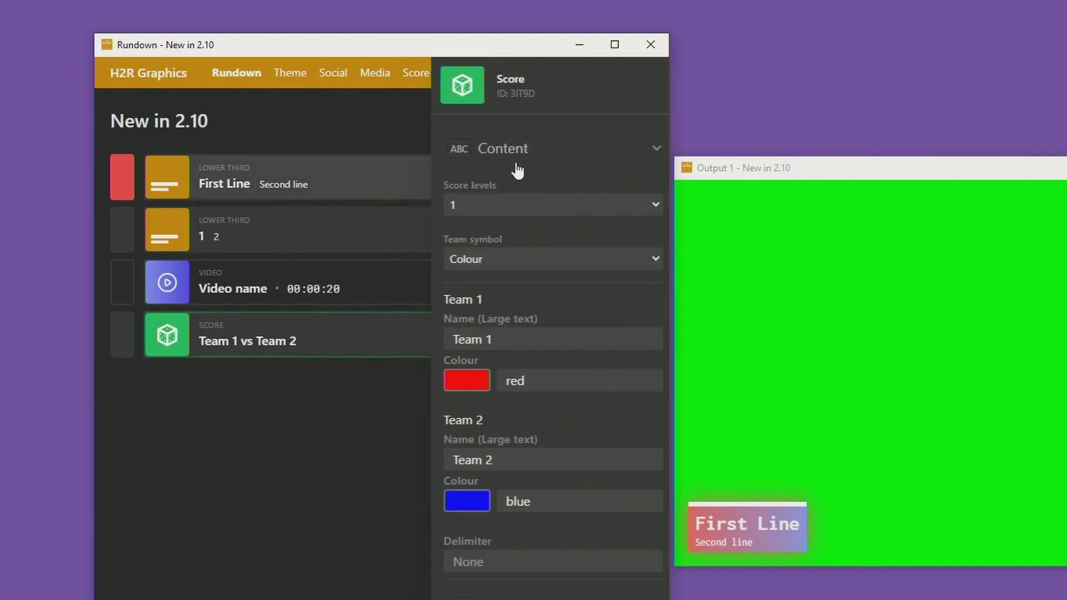
{"action": "left_click", "coordinate": [501, 269]}
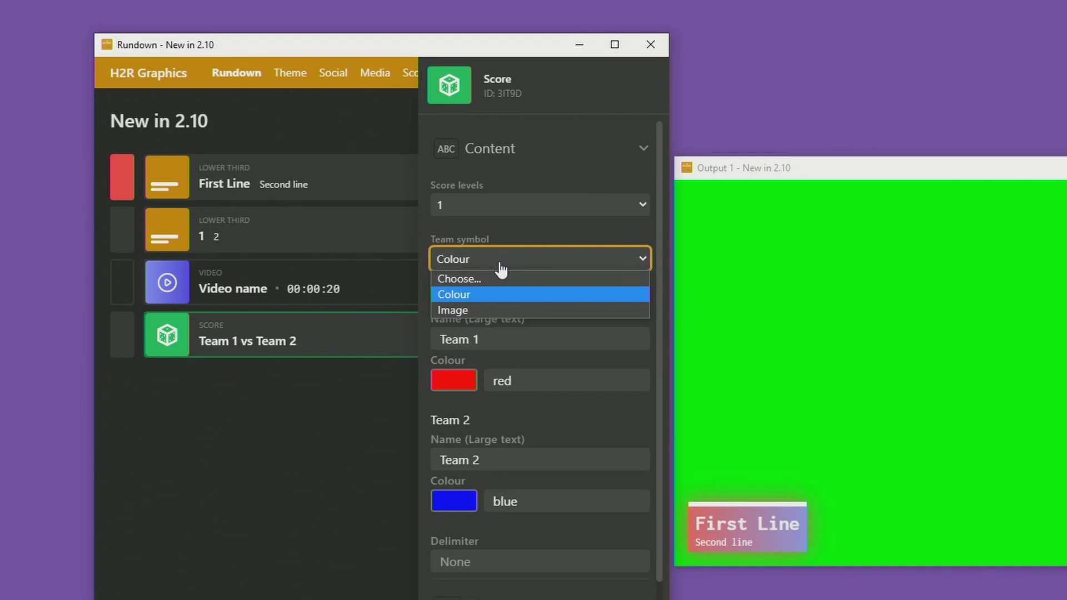
{"action": "left_click", "coordinate": [483, 309]}
- Give Team 1 'DBBLSbUVYAAIj2a 1.png' and Team 2 'DJF_Portrait_0154_1080-ROUND 1.png', then air the score
{"action": "left_click", "coordinate": [502, 384]}
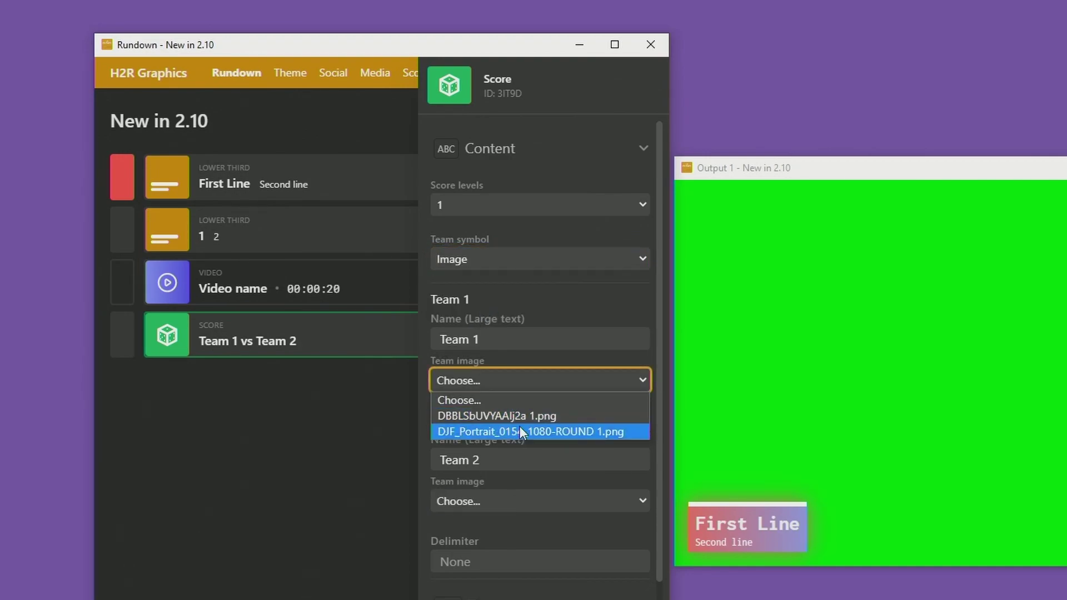
{"action": "left_click", "coordinate": [488, 419]}
{"action": "left_click", "coordinate": [482, 504]}
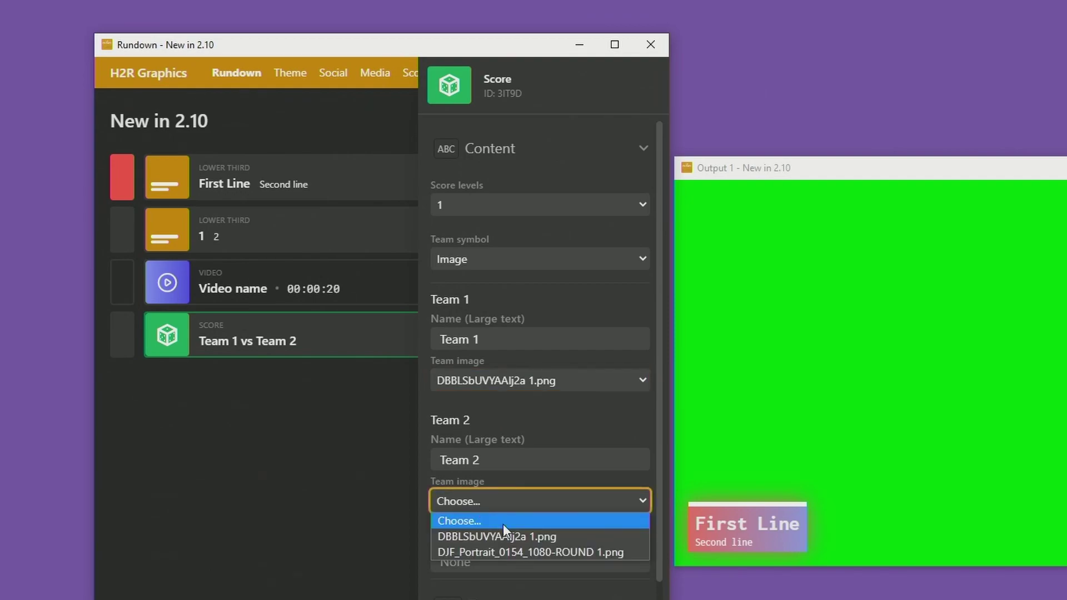
{"action": "left_click", "coordinate": [509, 551]}
{"action": "double_click", "coordinate": [285, 348]}
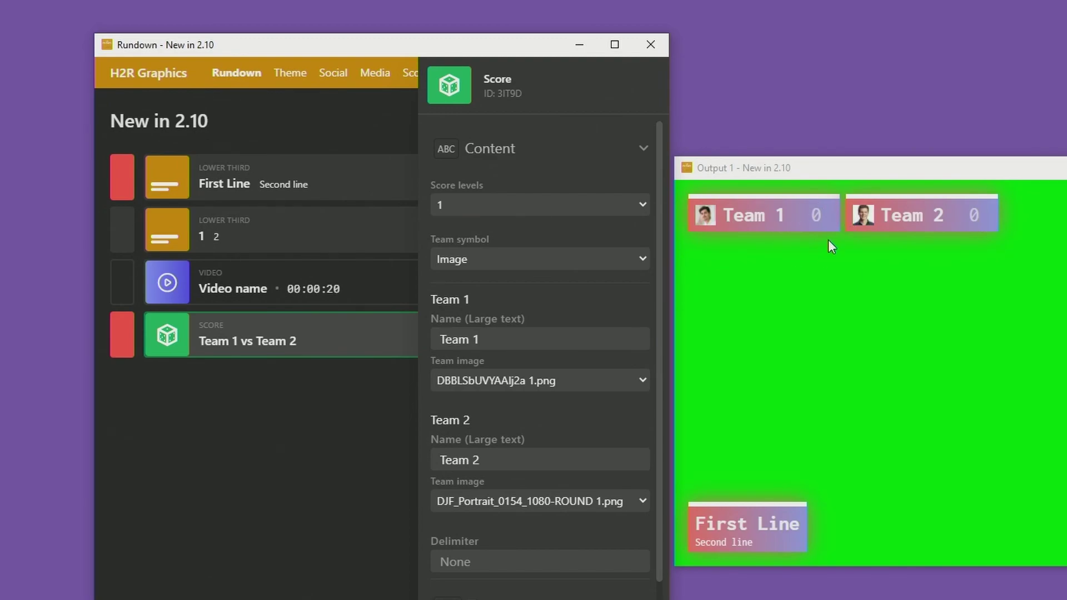
{"action": "left_click", "coordinate": [728, 218]}
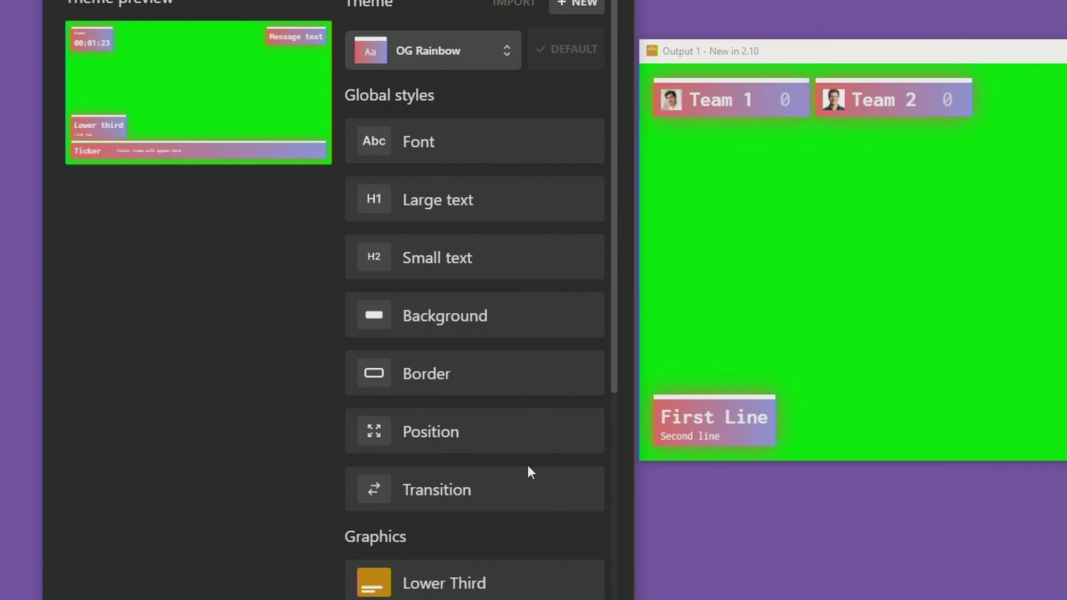
- Switch the theme's global transition type from Slide to Scale & Fade
{"action": "scroll", "coordinate": [529, 467], "scroll_direction": "down", "scroll_amount": 2}
{"action": "left_click", "coordinate": [482, 405]}
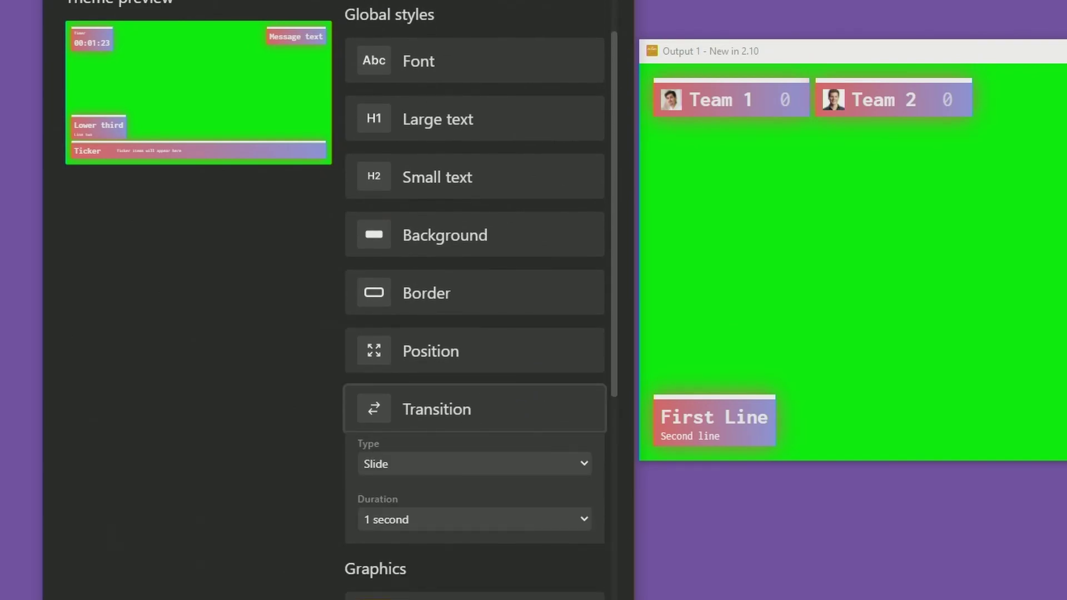
{"action": "left_click", "coordinate": [442, 469]}
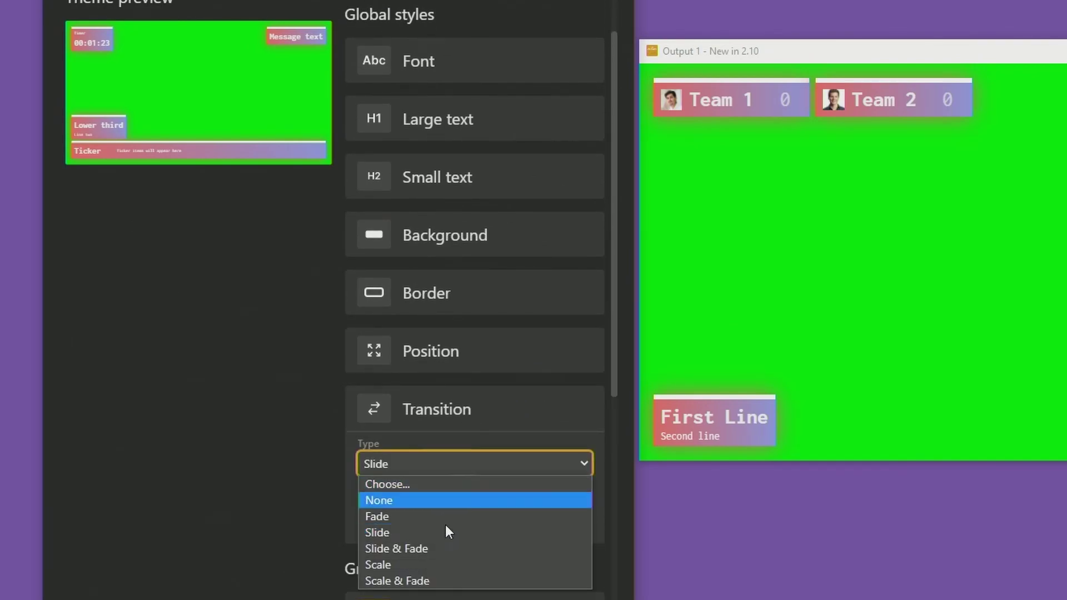
{"action": "left_click", "coordinate": [435, 582]}
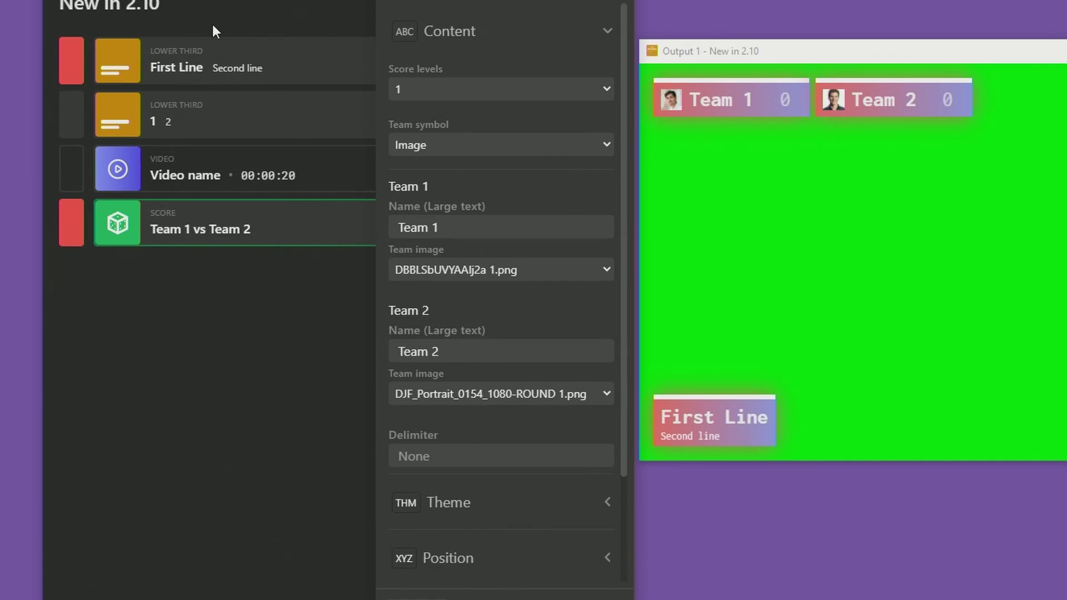
- Play and stop the Video, then take the First Line lower third off air
{"action": "double_click", "coordinate": [273, 177]}
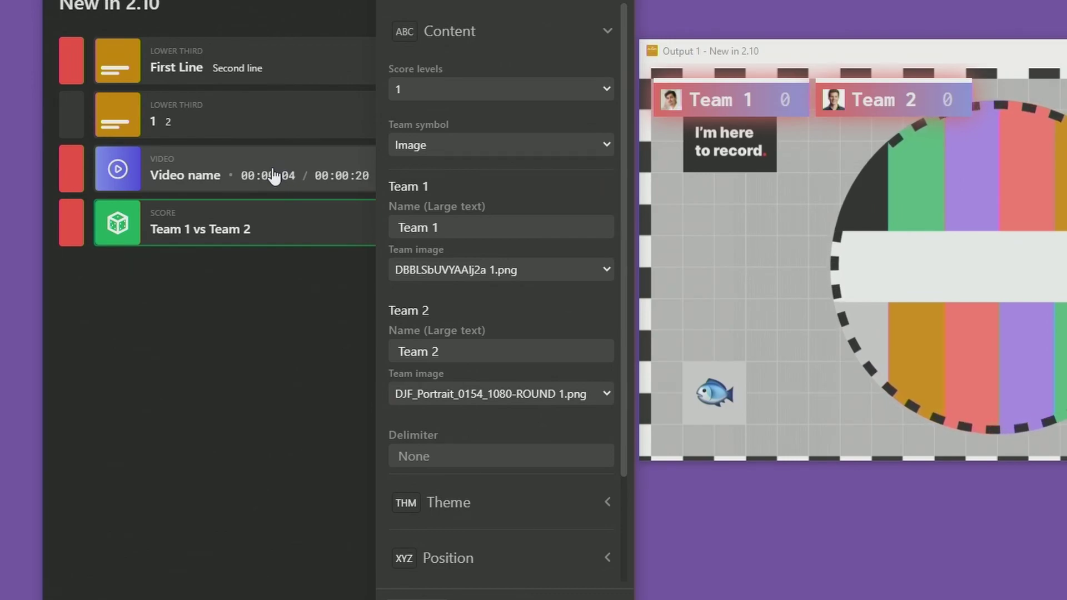
{"action": "double_click", "coordinate": [273, 176]}
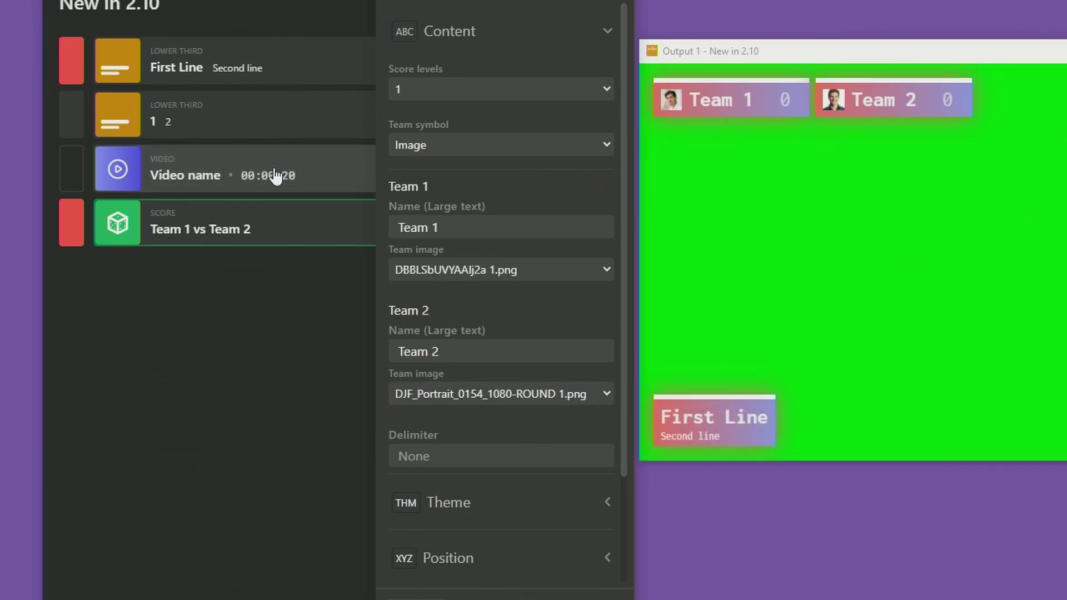
{"action": "double_click", "coordinate": [223, 60]}
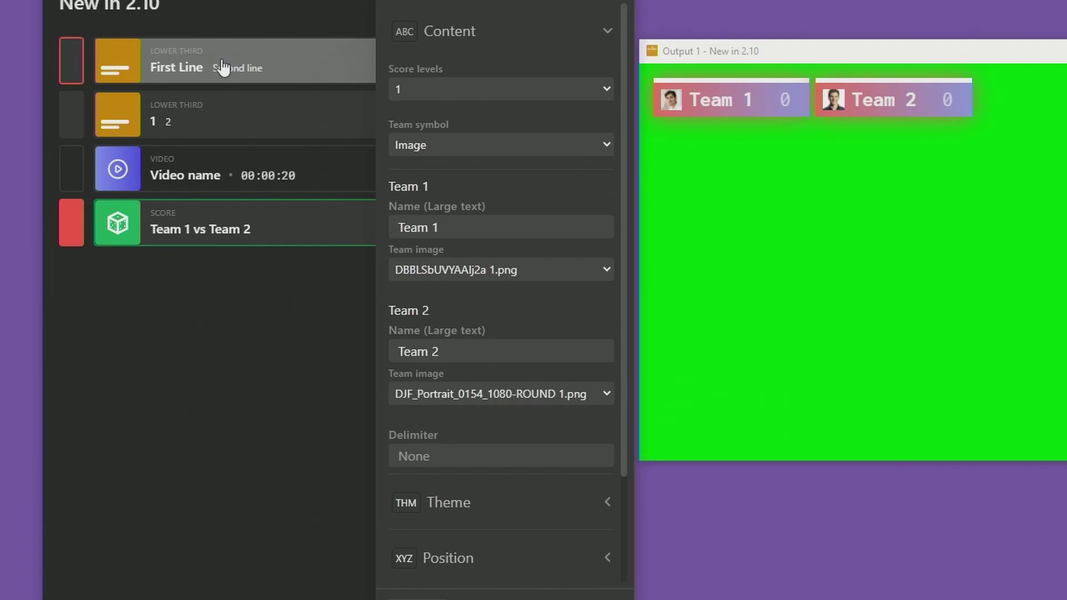